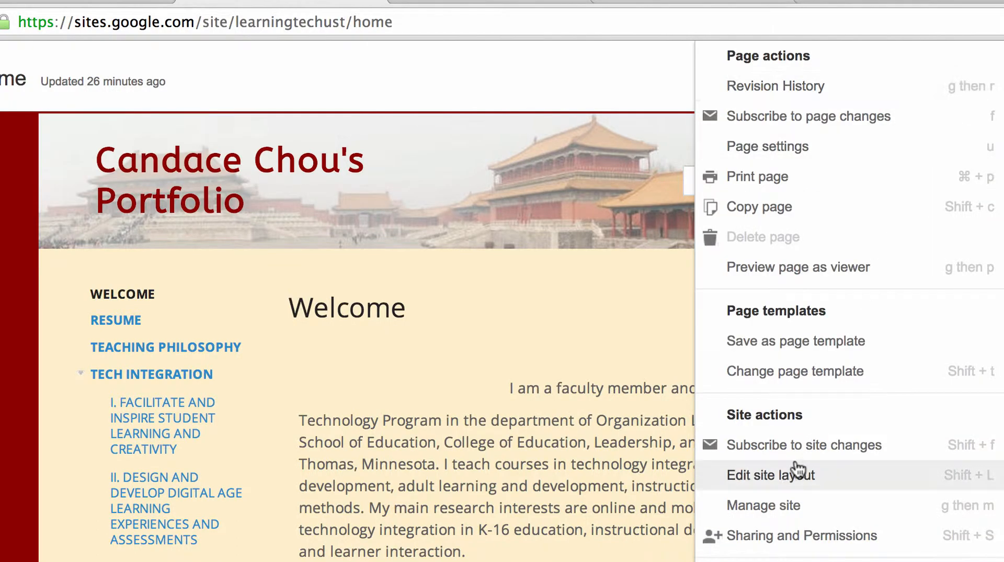
Open the site's management settings and go to its themes, colors and fonts.
{"action": "left_click", "coordinate": [772, 506]}
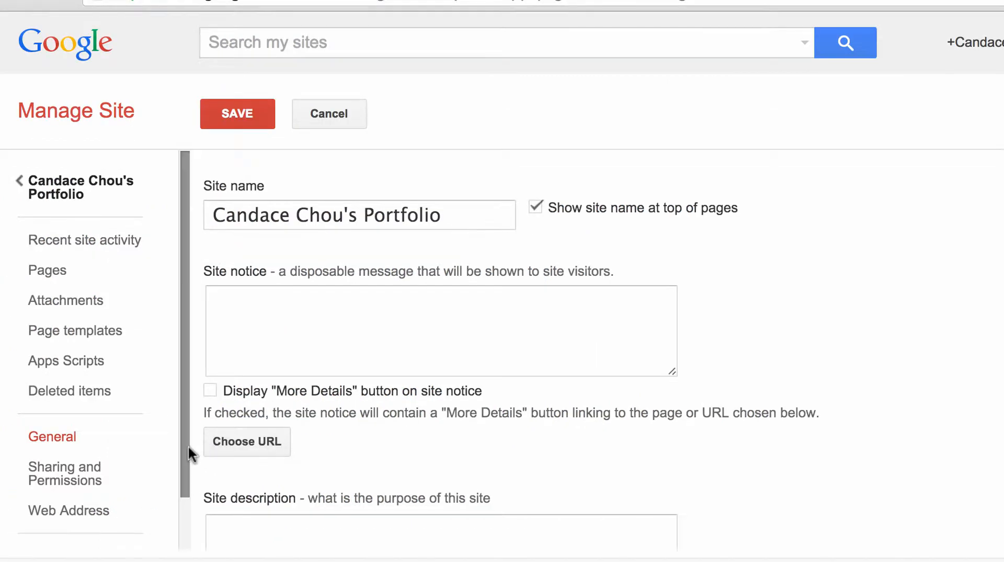
{"action": "scroll", "coordinate": [187, 446], "scroll_direction": "down", "scroll_amount": 2}
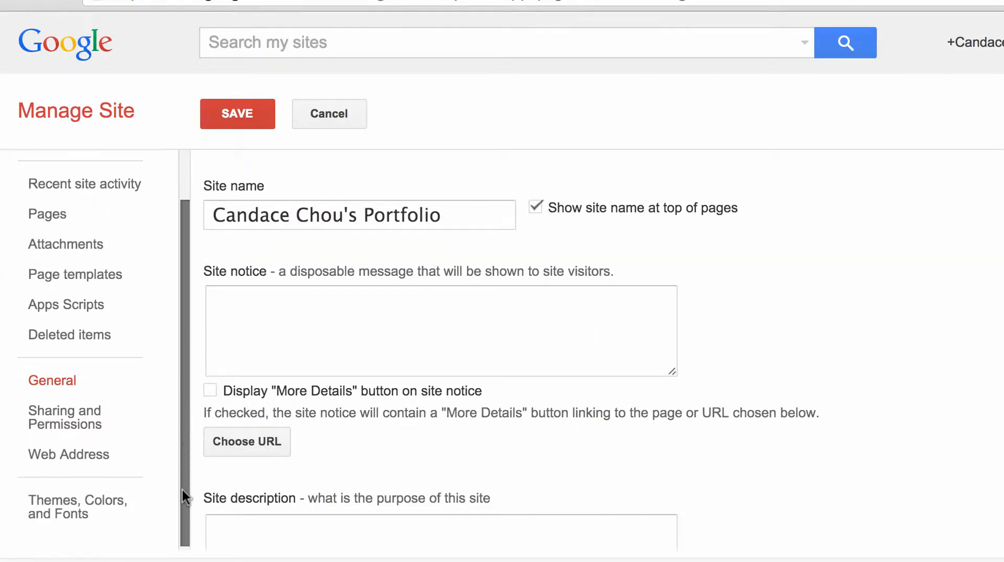
{"action": "left_click", "coordinate": [77, 504]}
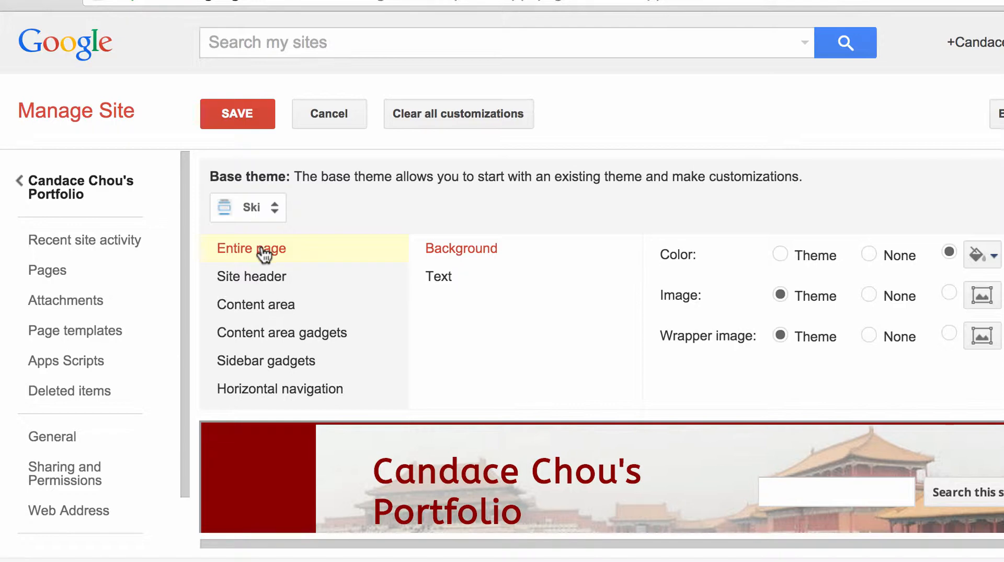
Set the background color of the entire page to orange #ff8f00 and check it in the preview.
{"action": "left_click", "coordinate": [497, 260]}
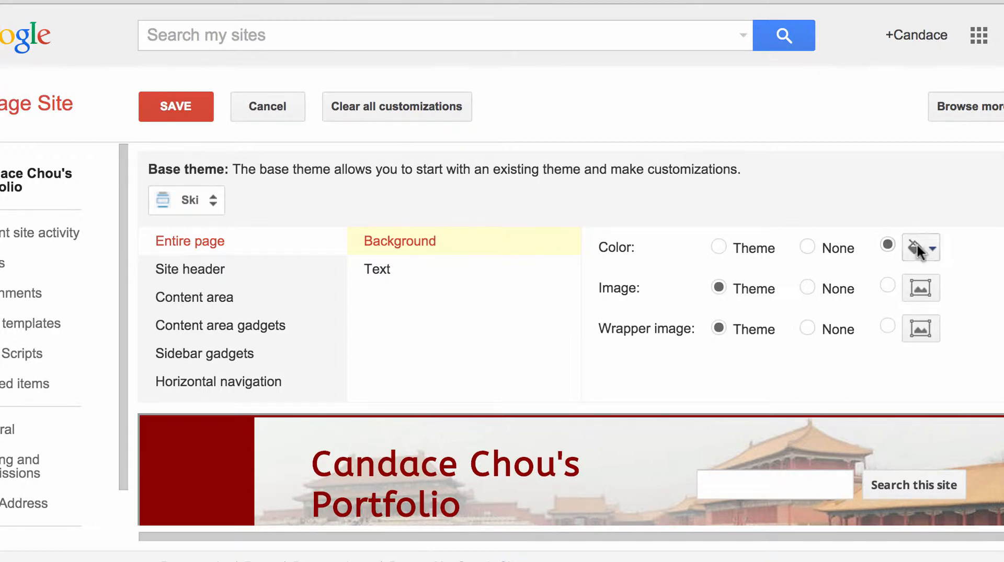
{"action": "left_click", "coordinate": [922, 252]}
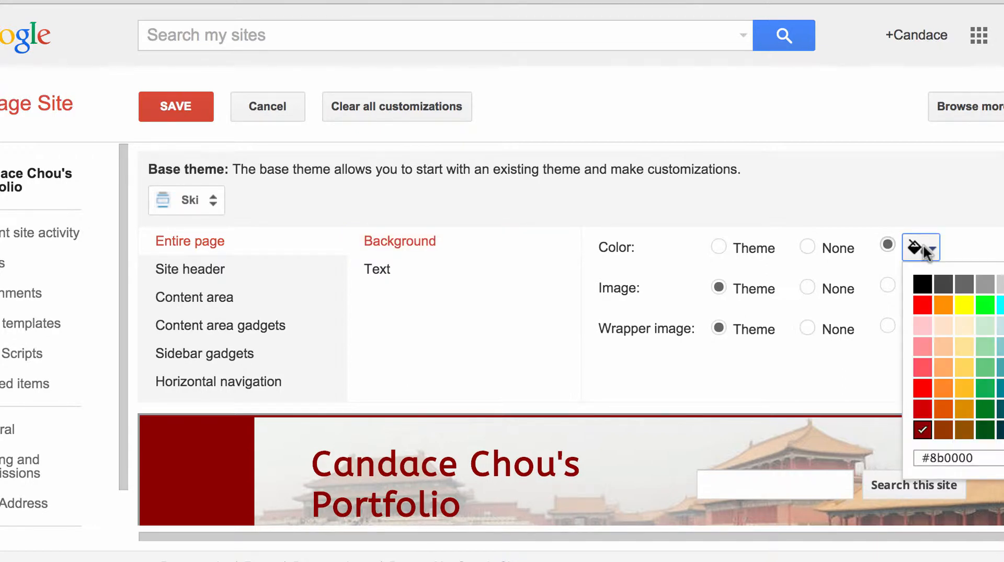
{"action": "left_click", "coordinate": [942, 306]}
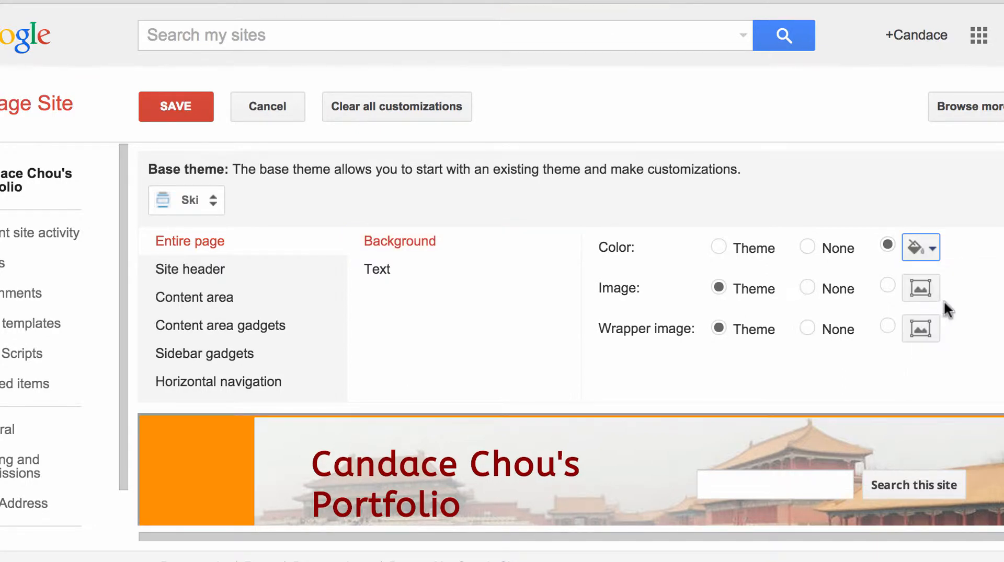
{"action": "scroll", "coordinate": [569, 334], "scroll_direction": "down", "scroll_amount": 5}
{"action": "scroll", "coordinate": [569, 334], "scroll_direction": "up", "scroll_amount": 5}
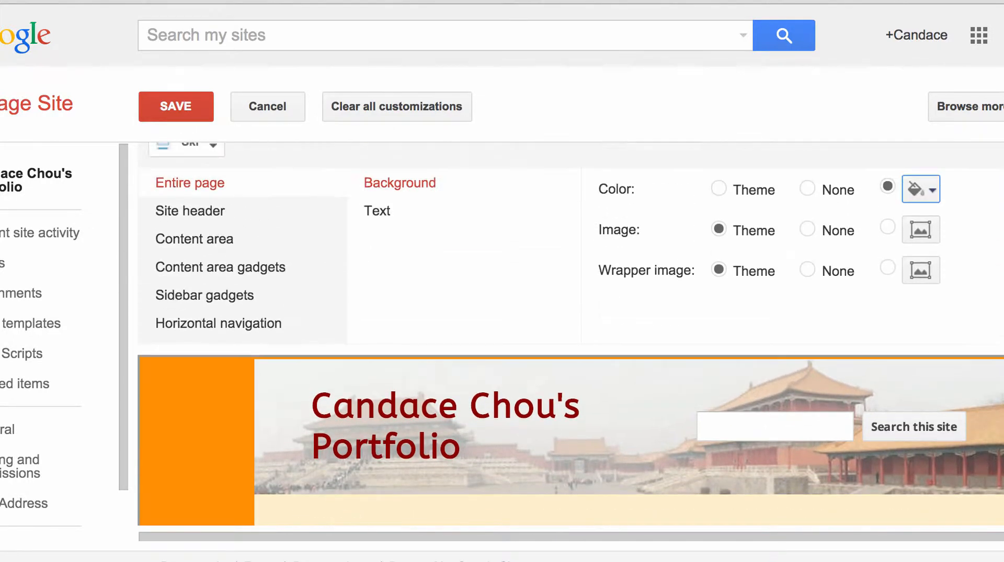
Change the entire page's background color back to dark red #8b0000.
{"action": "scroll", "coordinate": [570, 335], "scroll_direction": "down", "scroll_amount": 3}
{"action": "left_click", "coordinate": [923, 162]}
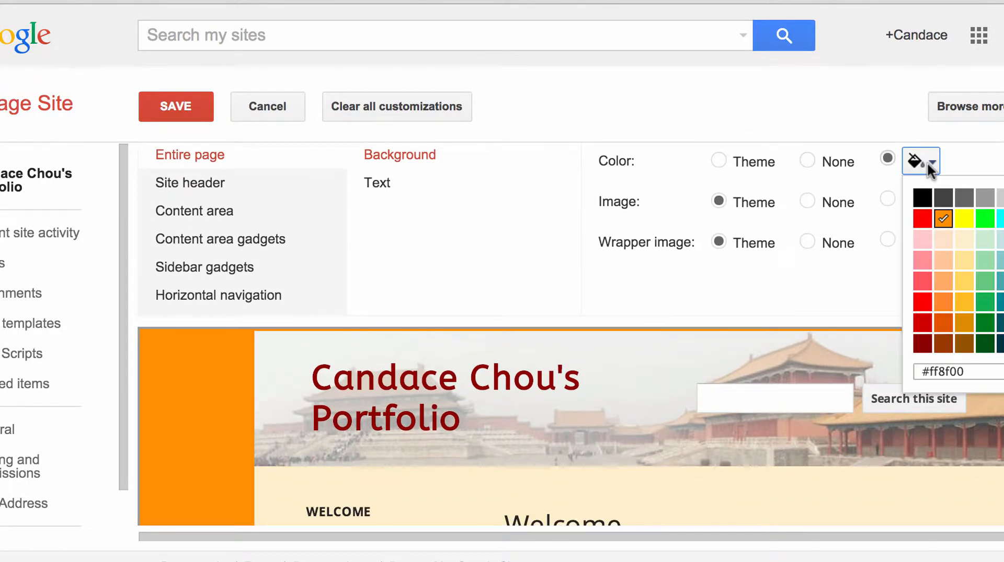
{"action": "left_click", "coordinate": [923, 343]}
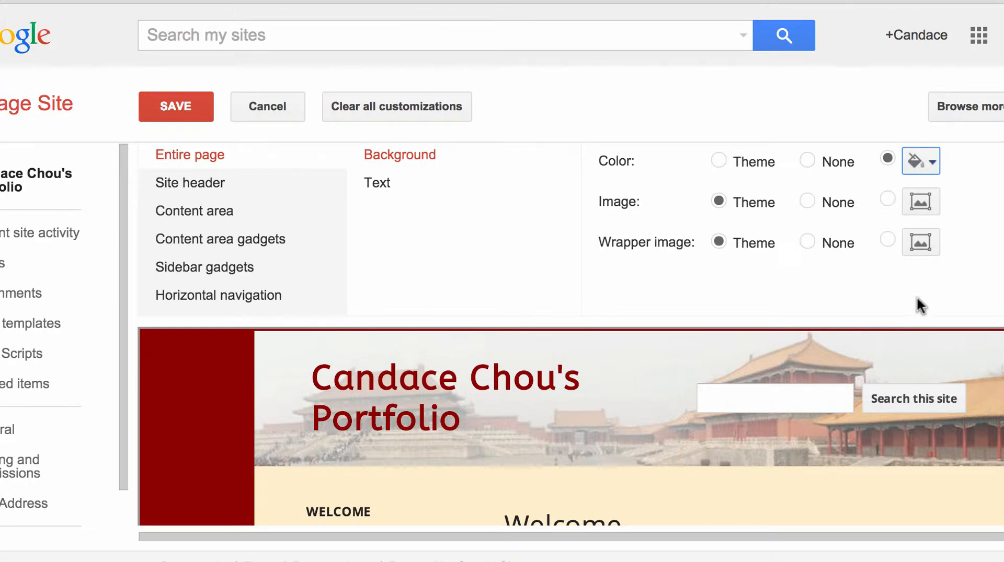
Review the site header's background options and preview, and close the Forbidden_city_header_v2.jpg image window.
{"action": "left_click_drag", "start_coordinate": [379, 183], "coordinate": [390, 183]}
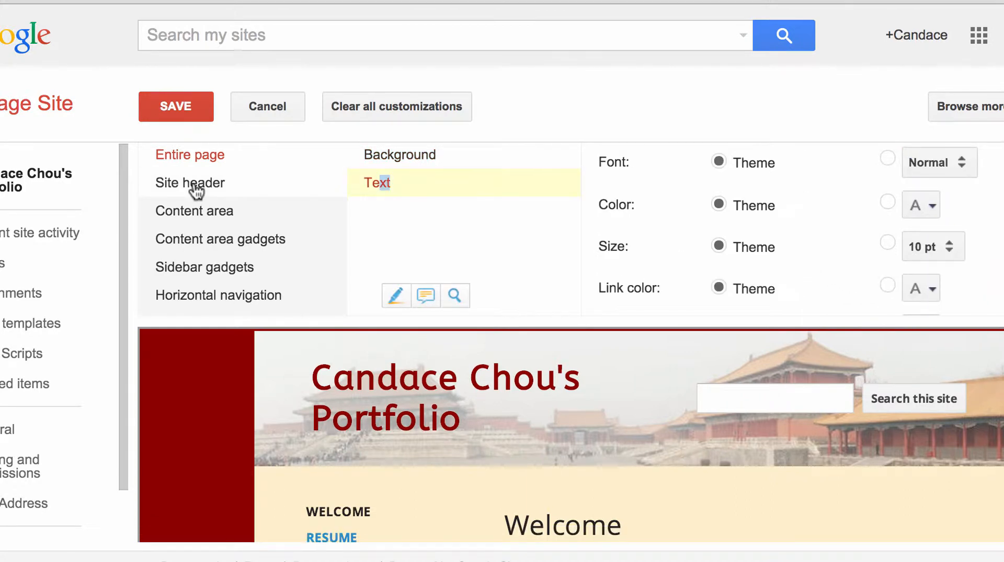
{"action": "left_click", "coordinate": [197, 190]}
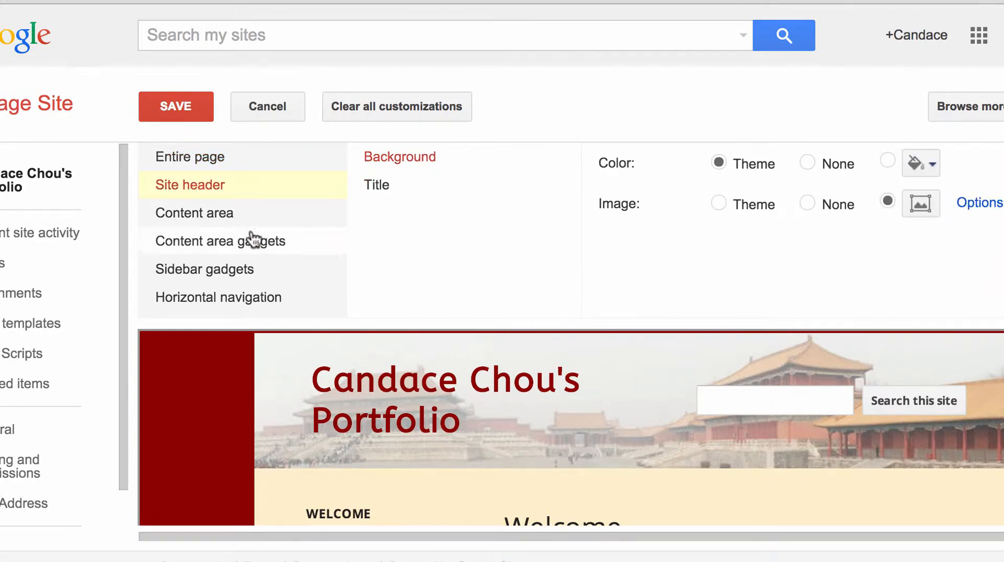
{"action": "scroll", "coordinate": [570, 335], "scroll_direction": "down", "scroll_amount": 5}
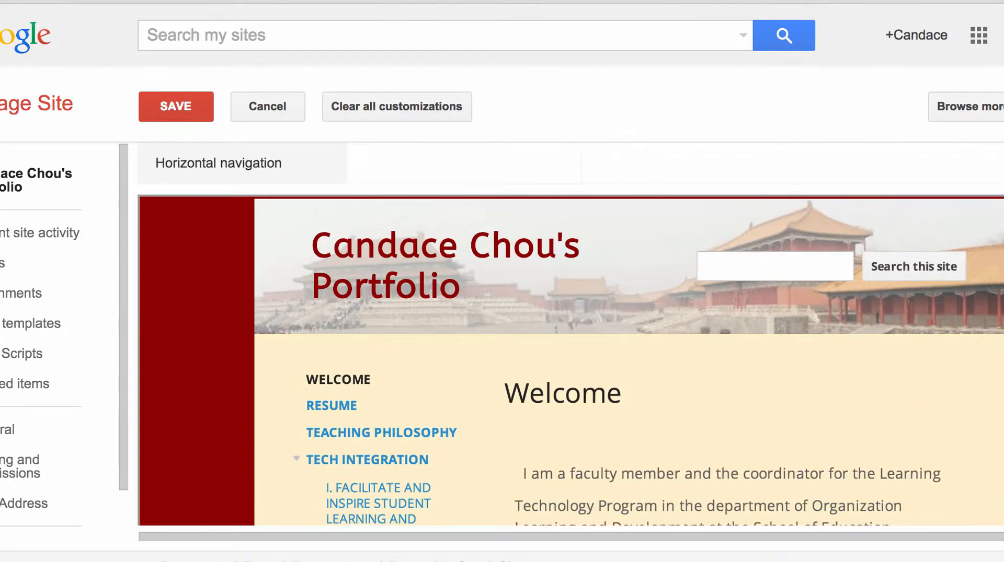
{"action": "scroll", "coordinate": [570, 335], "scroll_direction": "up", "scroll_amount": 5}
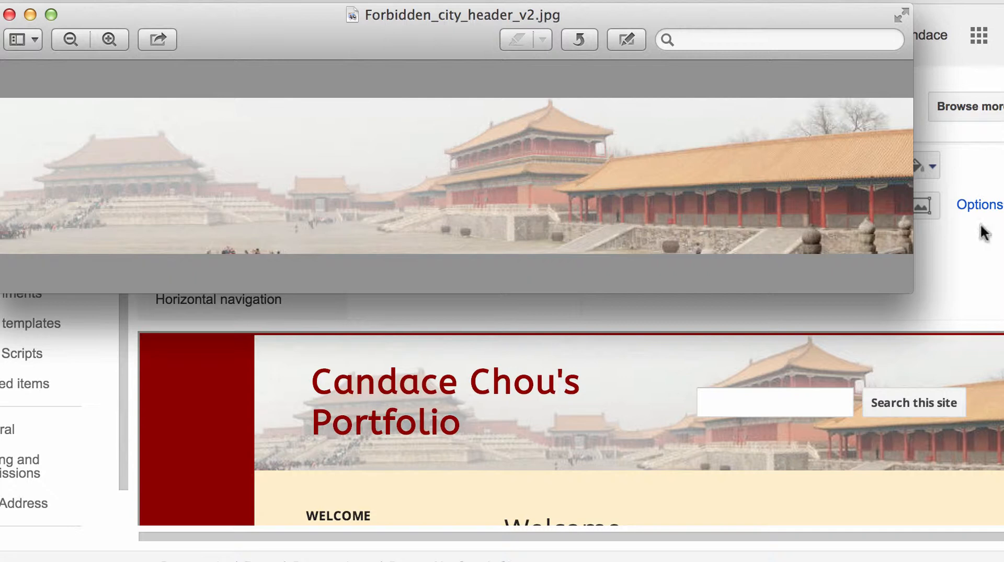
{"action": "left_click", "coordinate": [10, 15]}
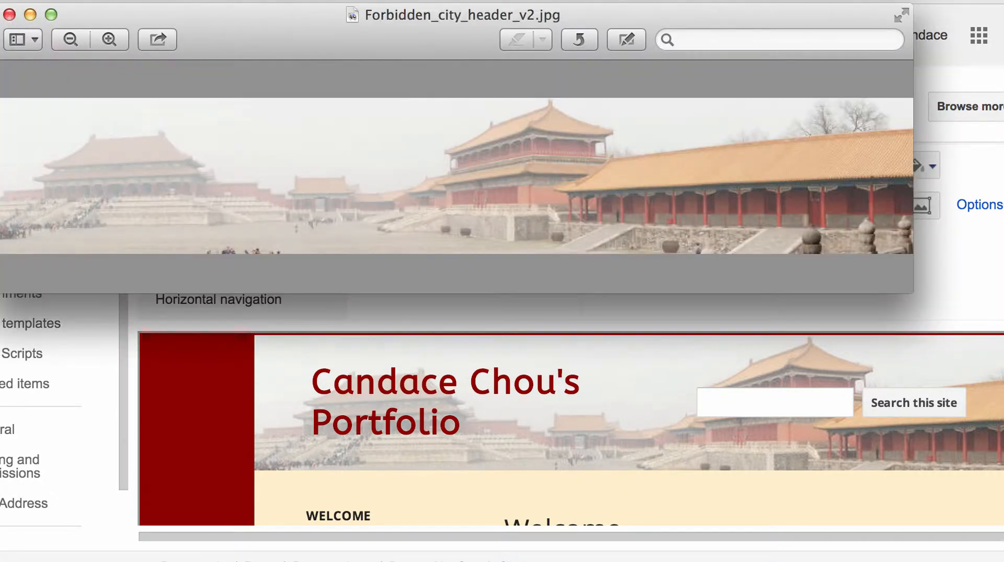
{"action": "left_click", "coordinate": [10, 14]}
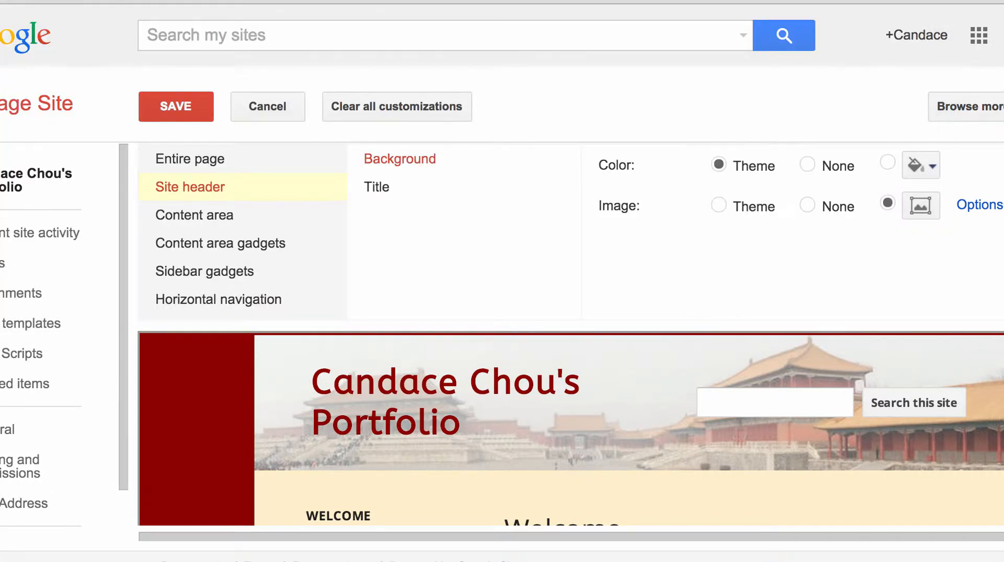
{"action": "left_click", "coordinate": [921, 204]}
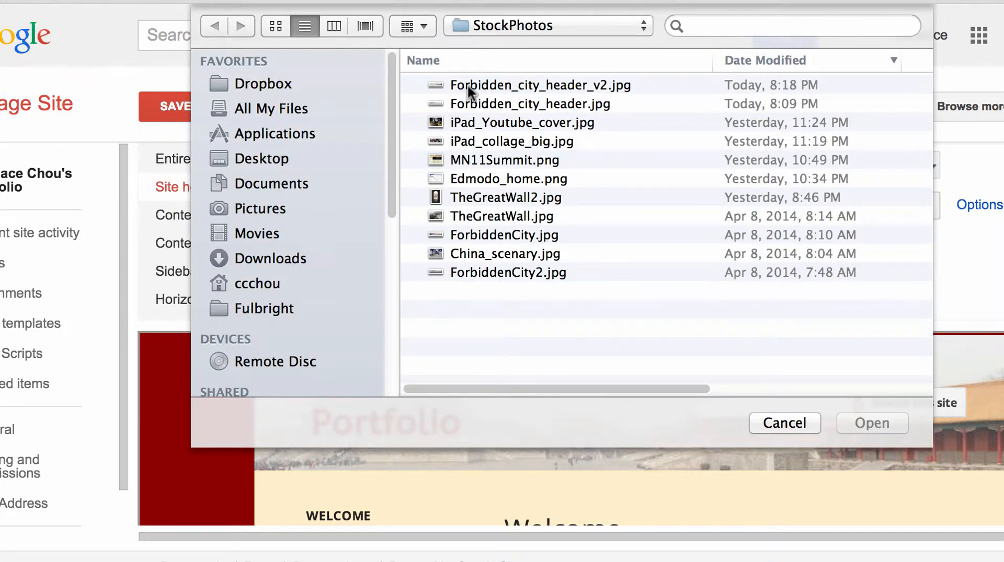
{"action": "left_click", "coordinate": [468, 86]}
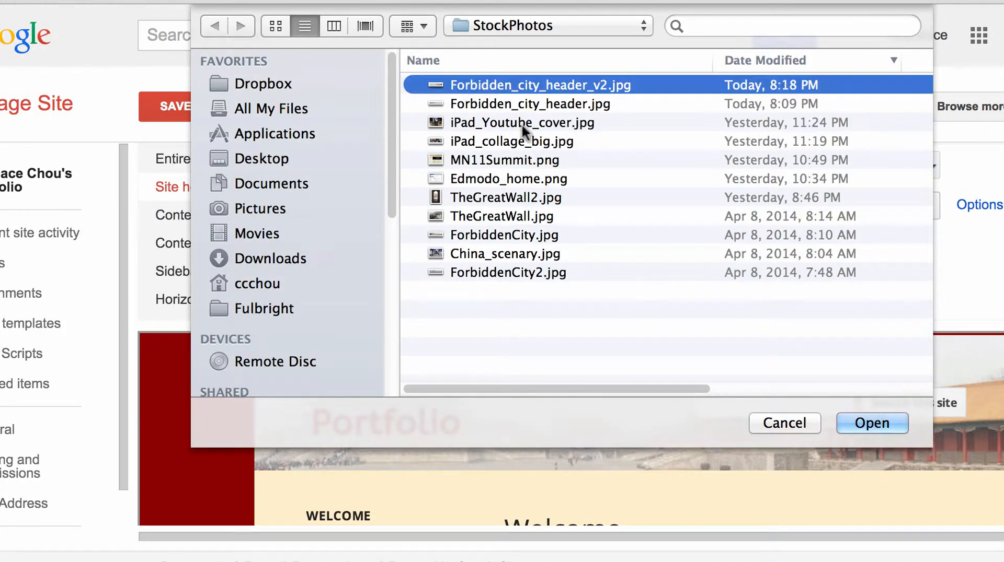
{"action": "left_click", "coordinate": [782, 431]}
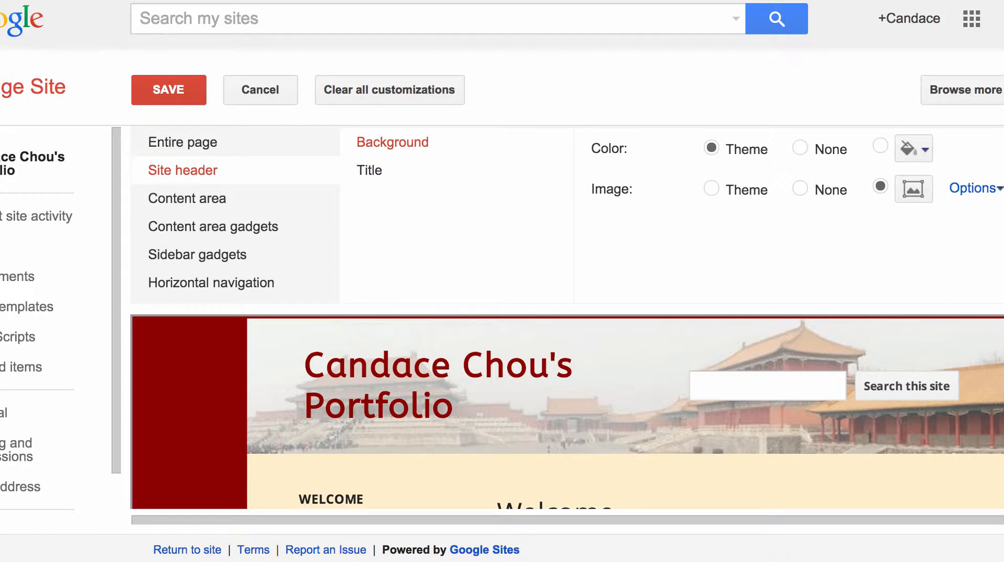
Set the site header title's font to Alegreya Sans and its color to the theme default.
{"action": "left_click", "coordinate": [370, 175]}
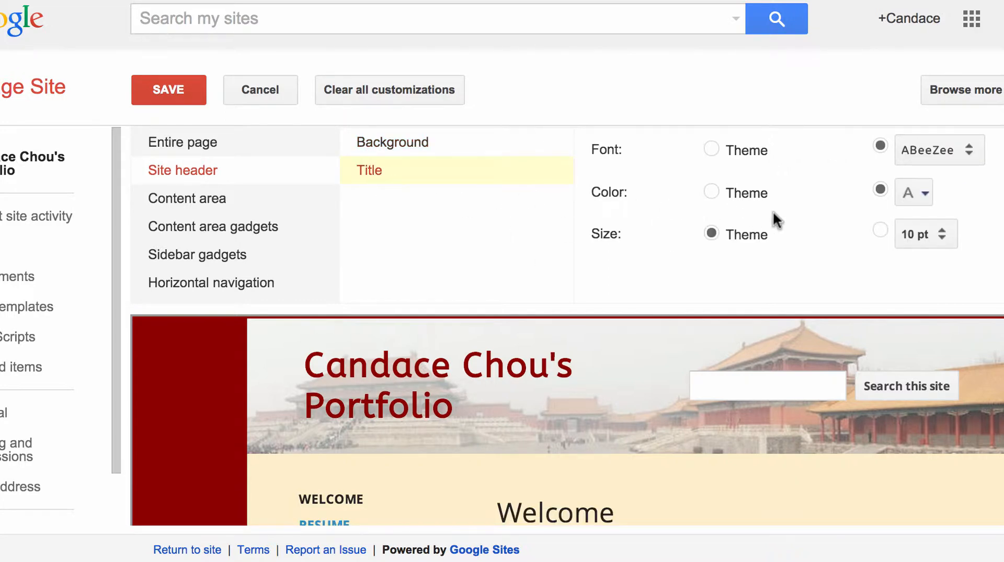
{"action": "left_click", "coordinate": [711, 150]}
{"action": "left_click", "coordinate": [711, 192]}
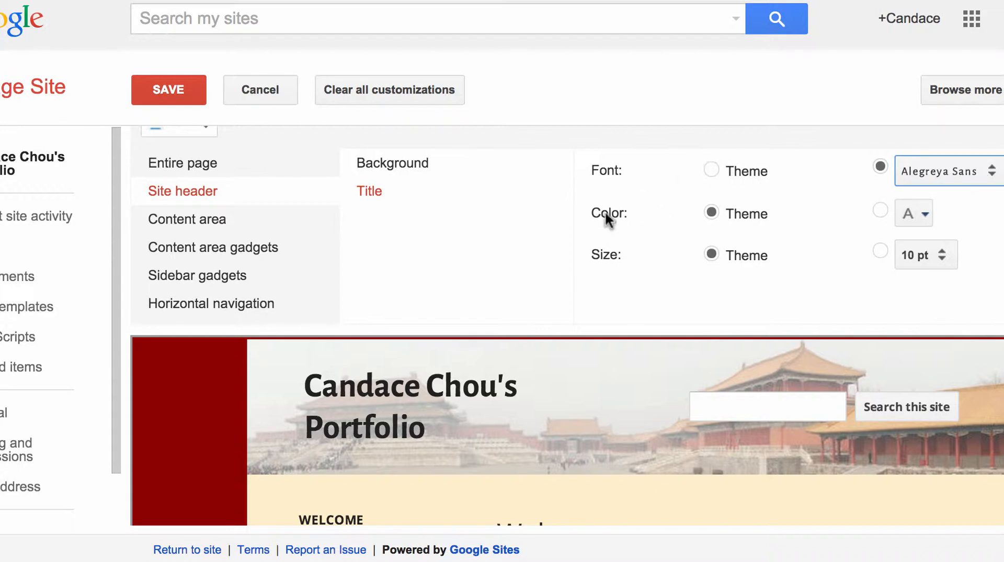
Give the site header title a custom dark red color.
{"action": "left_click", "coordinate": [882, 211]}
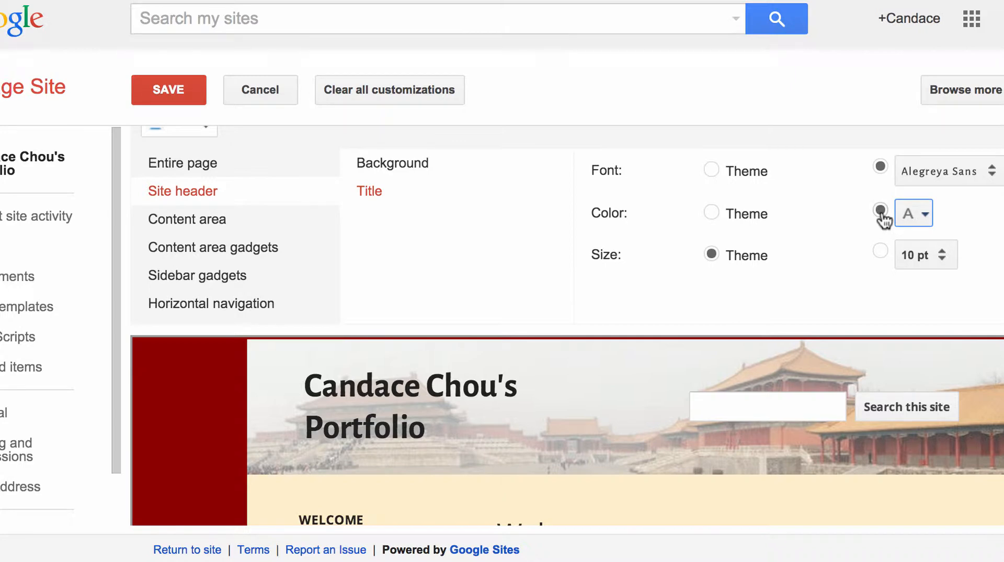
{"action": "left_click", "coordinate": [916, 212]}
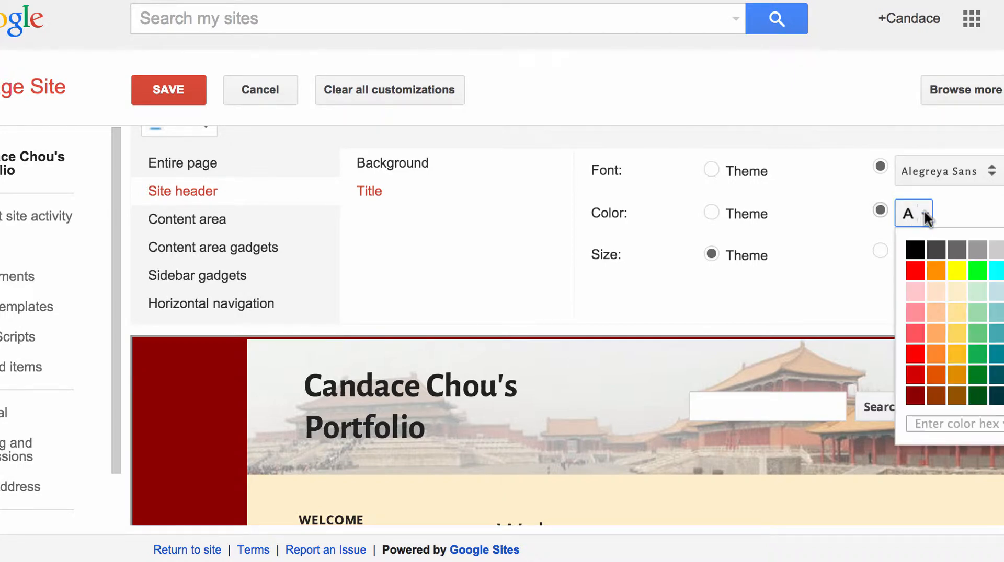
{"action": "left_click", "coordinate": [917, 393]}
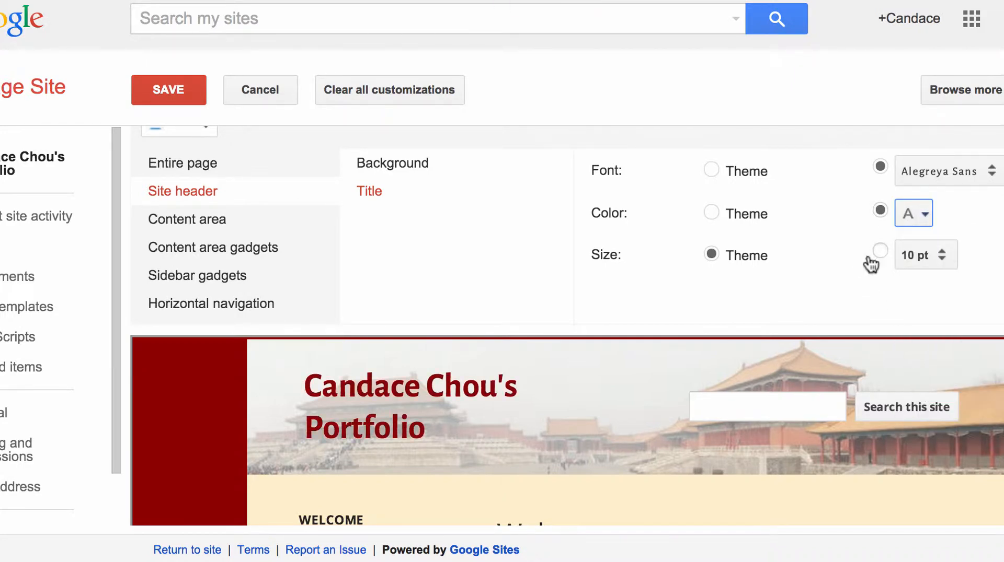
Use a custom size for the site header title, trying 16 pt and settling on 24 pt.
{"action": "left_click", "coordinate": [881, 252]}
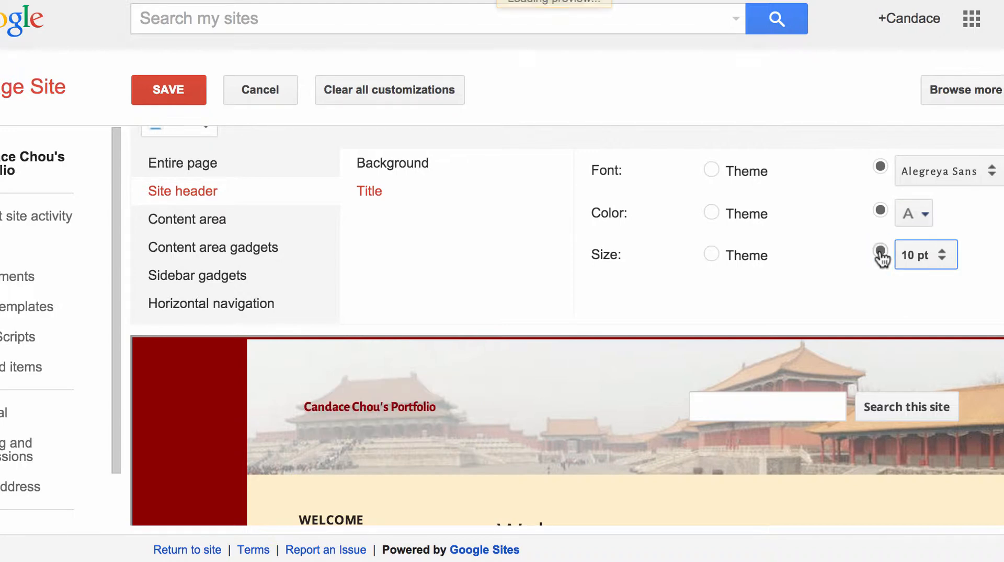
{"action": "left_click", "coordinate": [926, 254]}
{"action": "left_click", "coordinate": [943, 316]}
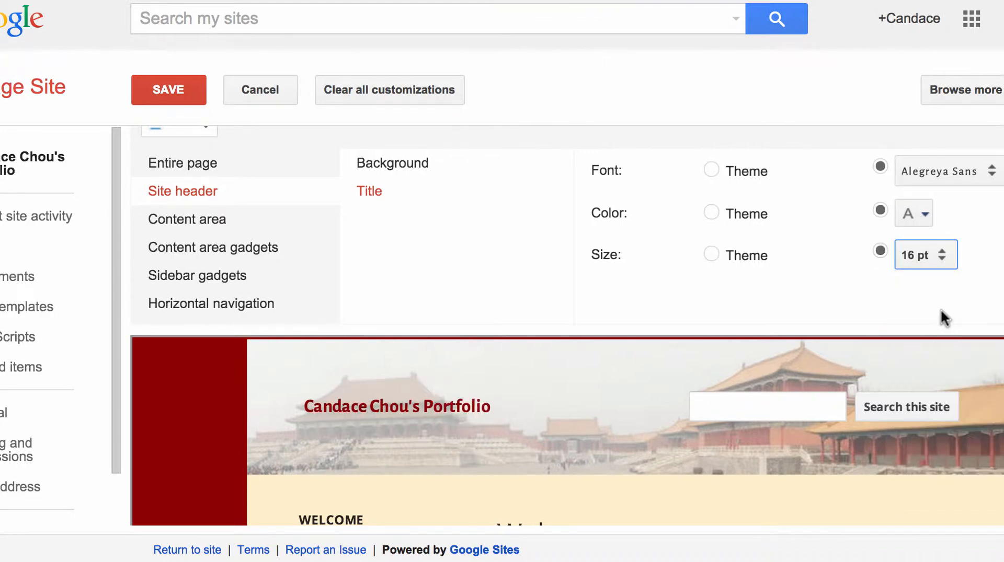
{"action": "left_click", "coordinate": [941, 258]}
{"action": "left_click", "coordinate": [937, 337]}
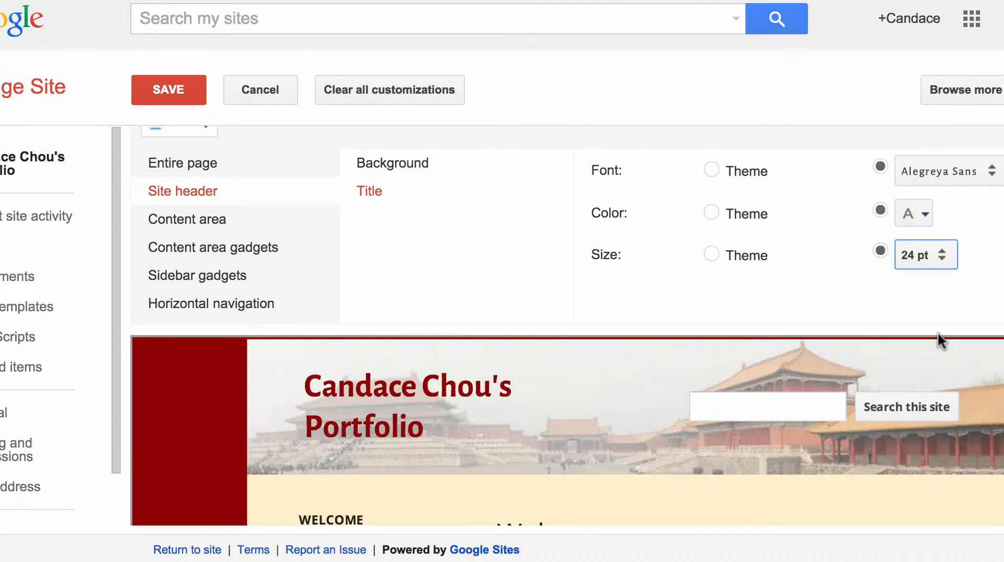
Try 36 pt for the site header title and return its size to 24 pt.
{"action": "left_click", "coordinate": [941, 264]}
{"action": "left_click", "coordinate": [941, 329]}
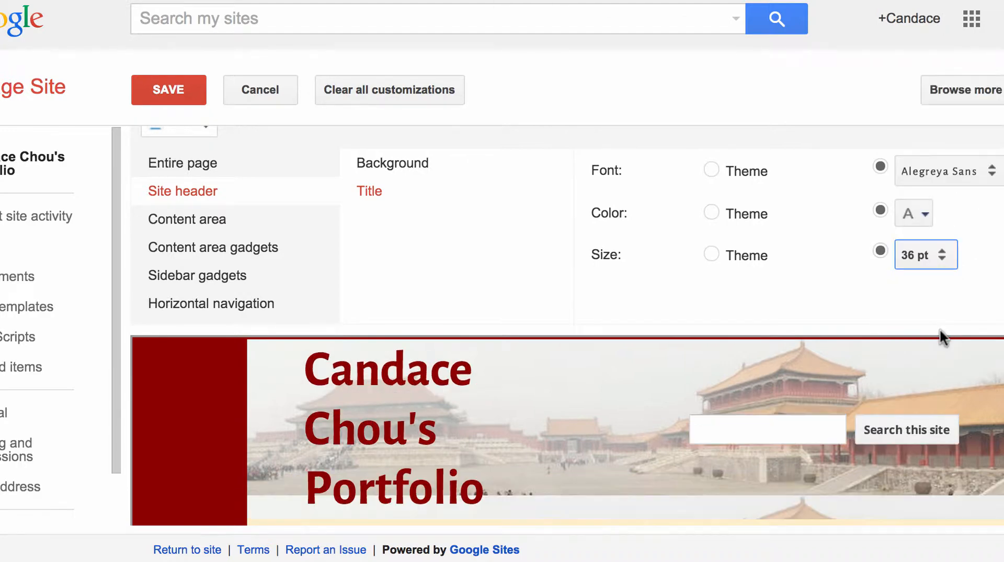
{"action": "left_click", "coordinate": [942, 250]}
{"action": "left_click", "coordinate": [944, 218]}
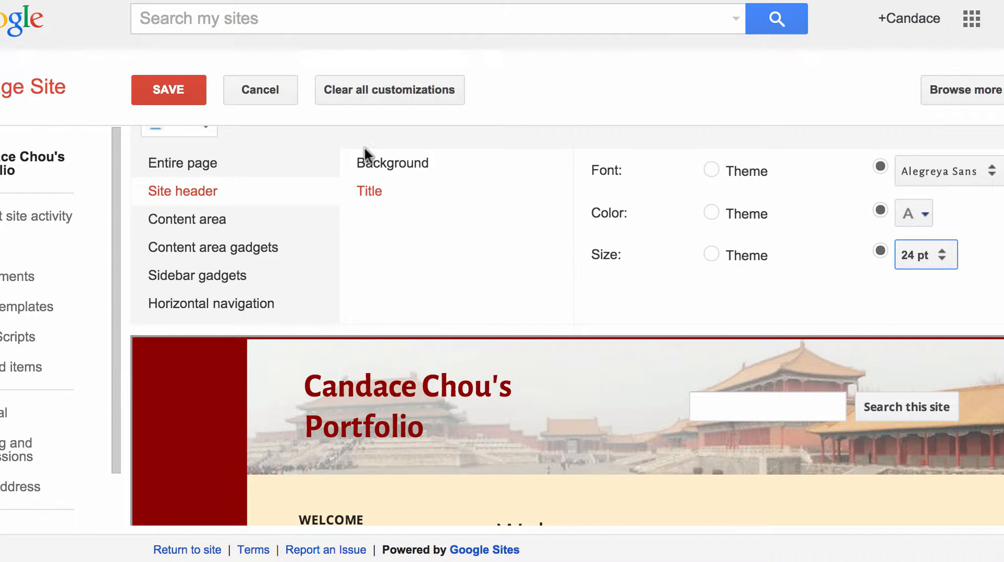
Save the theme changes and return to the site's home page.
{"action": "left_click", "coordinate": [173, 87]}
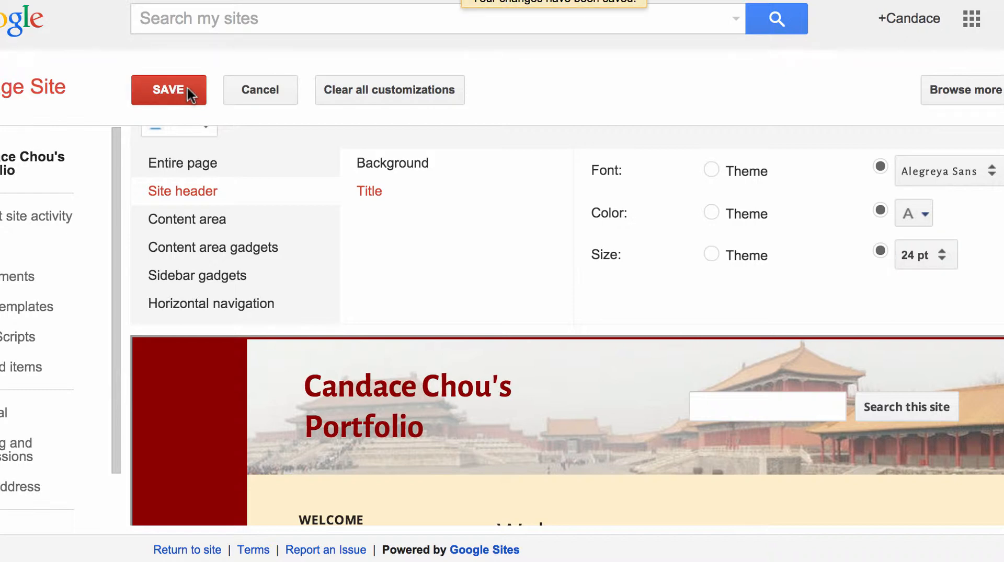
{"action": "left_click", "coordinate": [4, 179]}
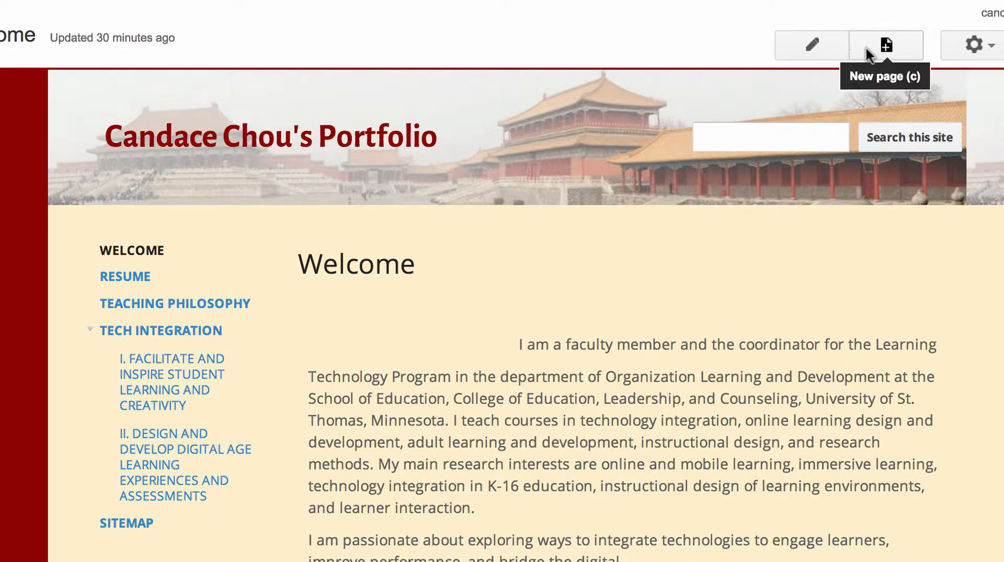
Disable and re-enable the header in the site layout editor, and close the editor.
{"action": "left_click", "coordinate": [972, 45]}
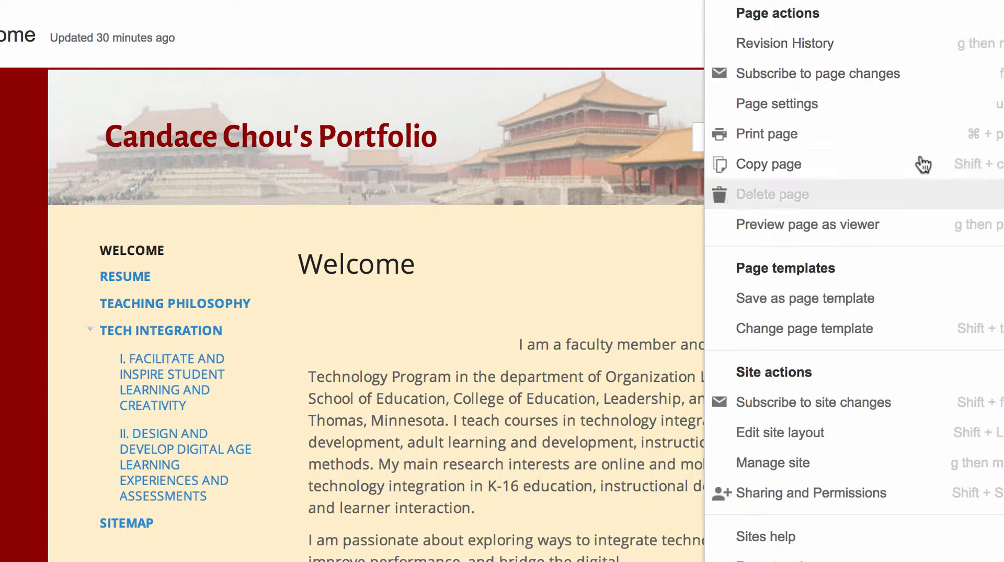
{"action": "left_click", "coordinate": [799, 440]}
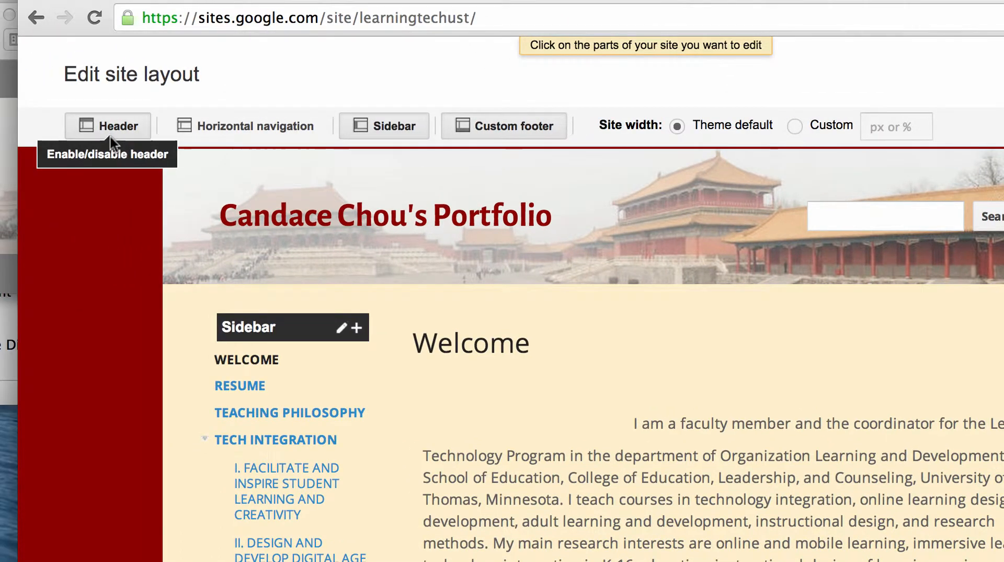
{"action": "left_click", "coordinate": [118, 126]}
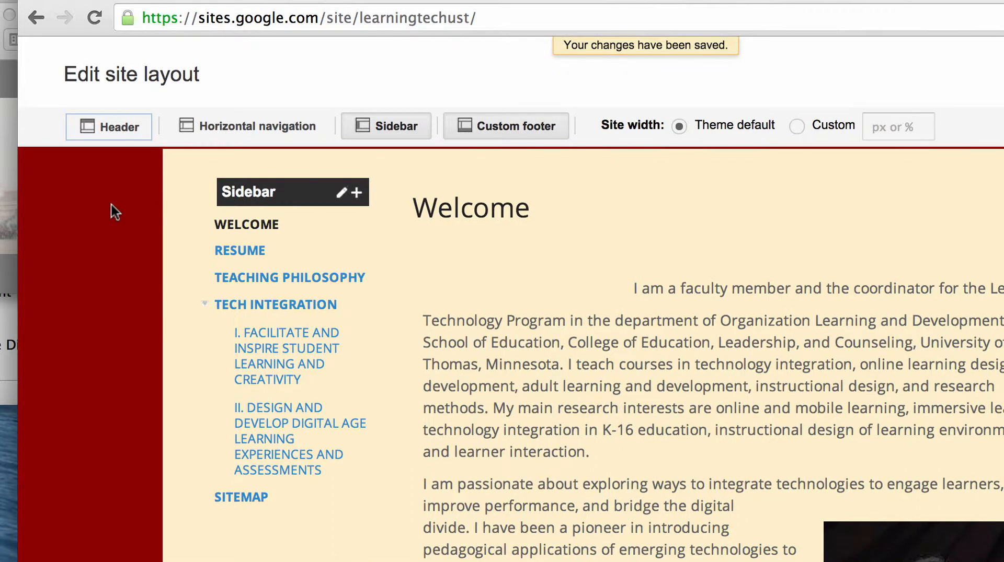
{"action": "left_click", "coordinate": [109, 128]}
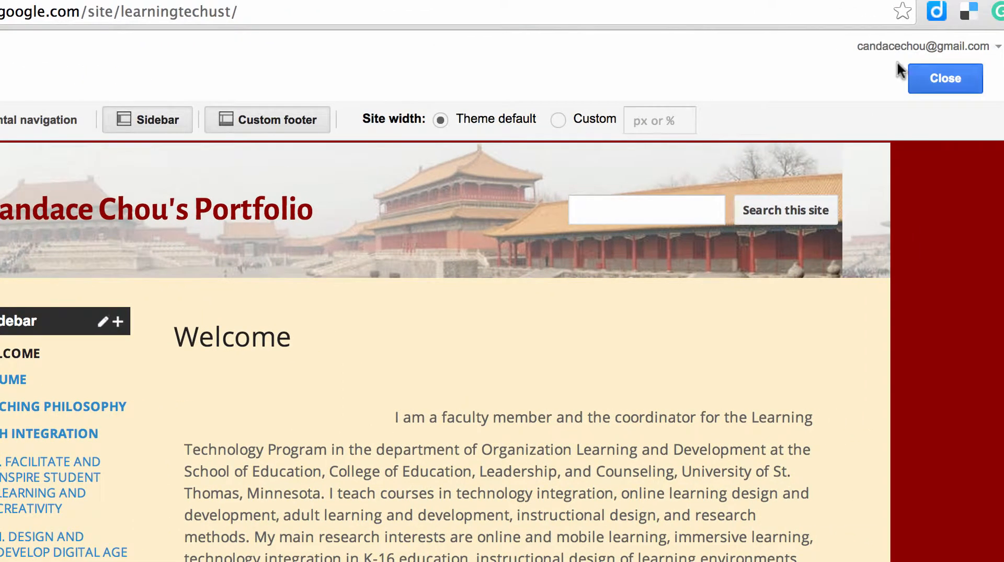
{"action": "left_click", "coordinate": [937, 73]}
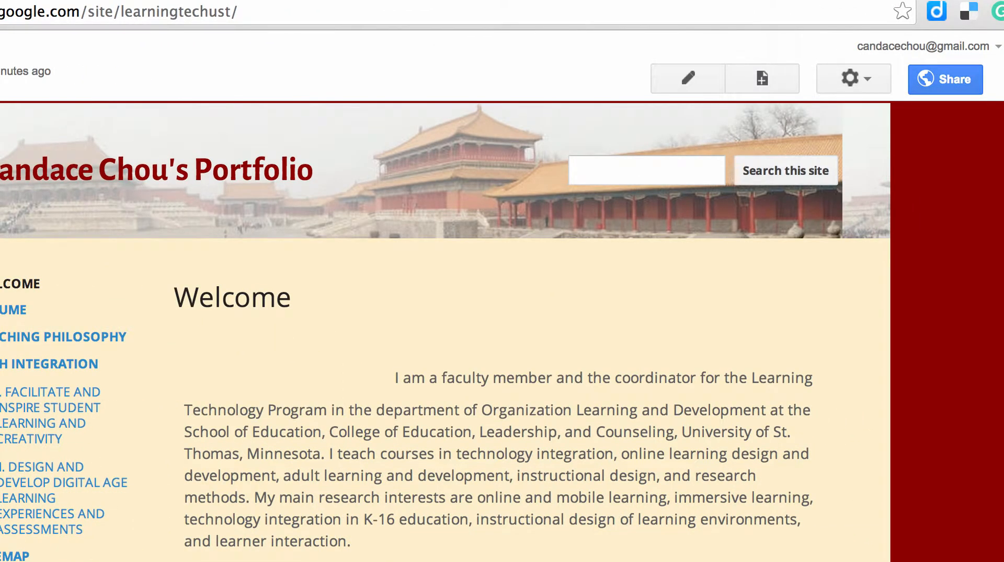
Open the site management's themes, colors and fonts settings and select the content area's background.
{"action": "left_click", "coordinate": [865, 78]}
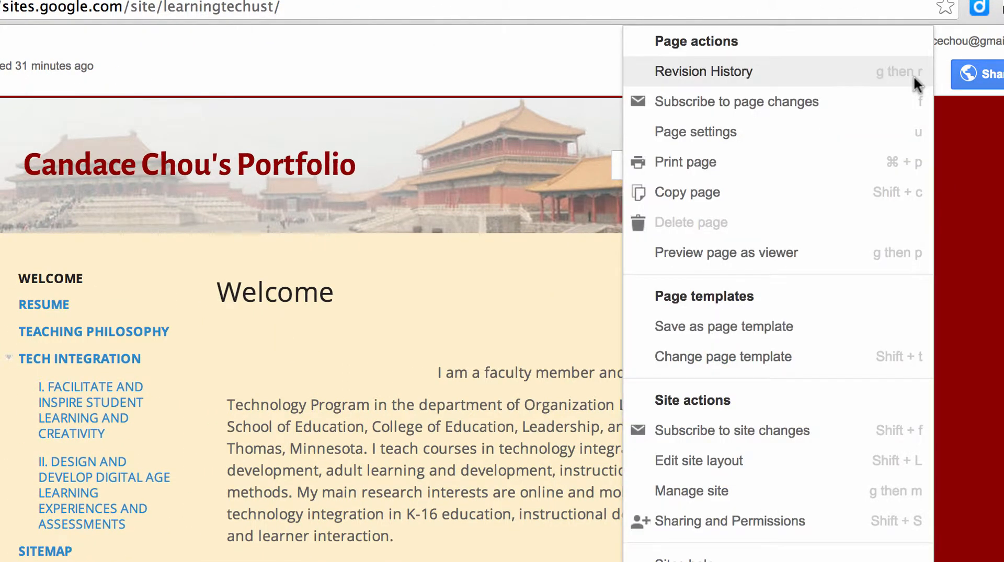
{"action": "left_click", "coordinate": [762, 501]}
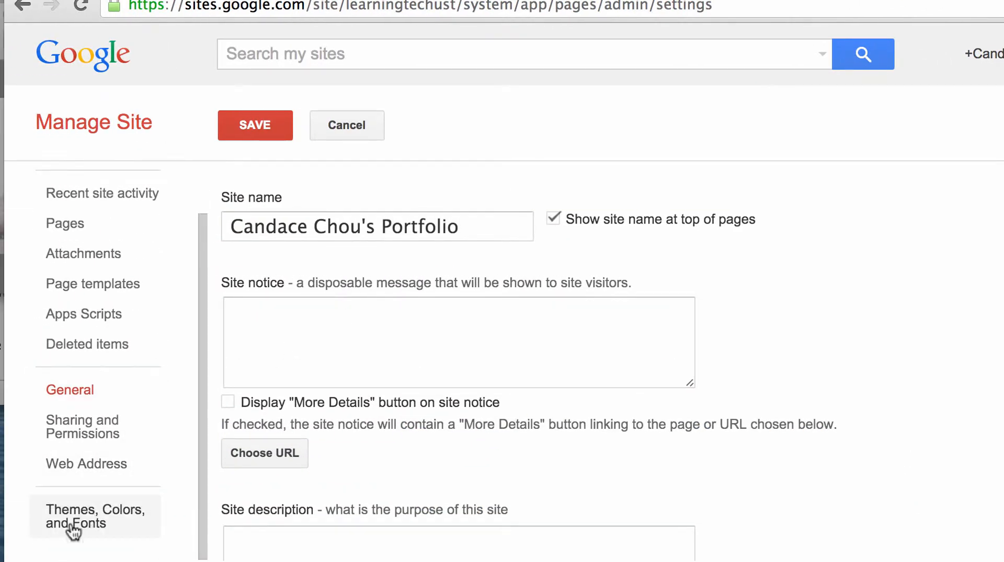
{"action": "left_click", "coordinate": [73, 528]}
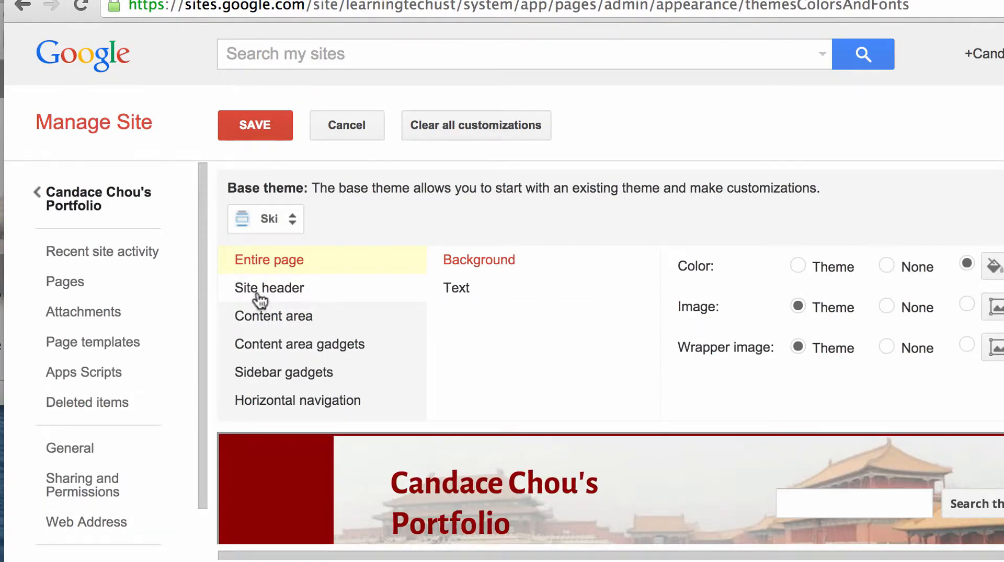
{"action": "left_click", "coordinate": [259, 324]}
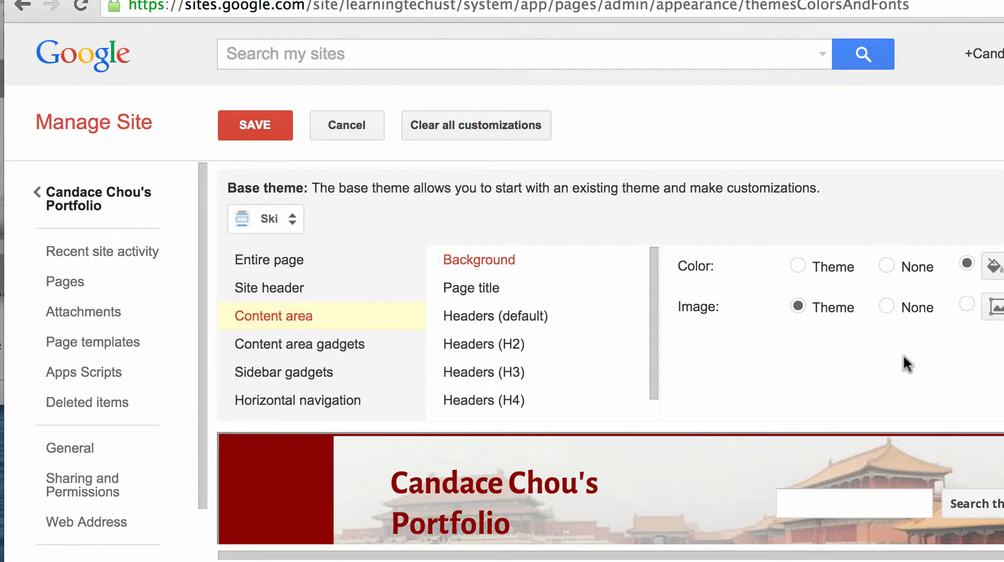
{"action": "scroll", "coordinate": [610, 353], "scroll_direction": "down", "scroll_amount": 7}
{"action": "scroll", "coordinate": [610, 353], "scroll_direction": "up", "scroll_amount": 5}
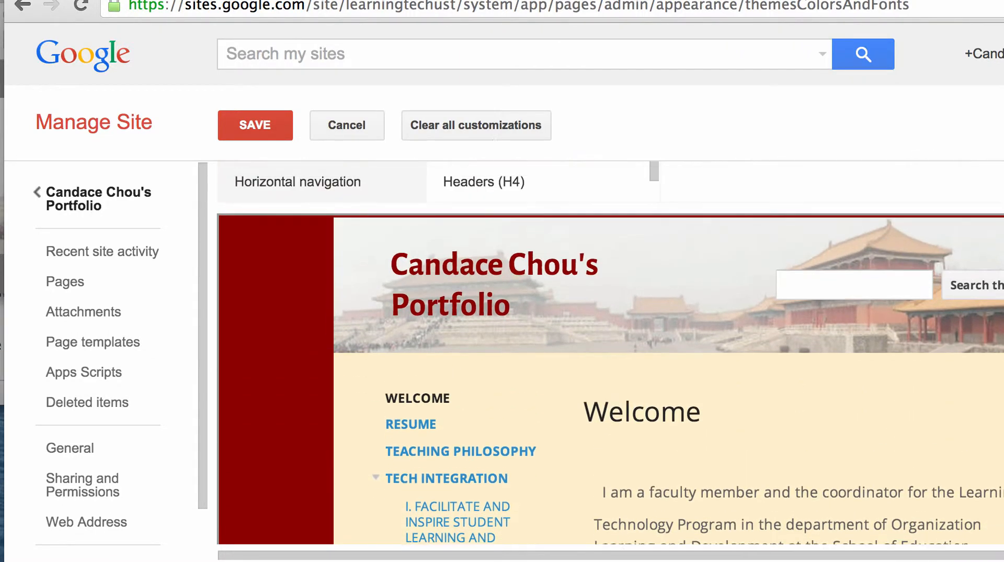
{"action": "scroll", "coordinate": [610, 353], "scroll_direction": "up", "scroll_amount": 1}
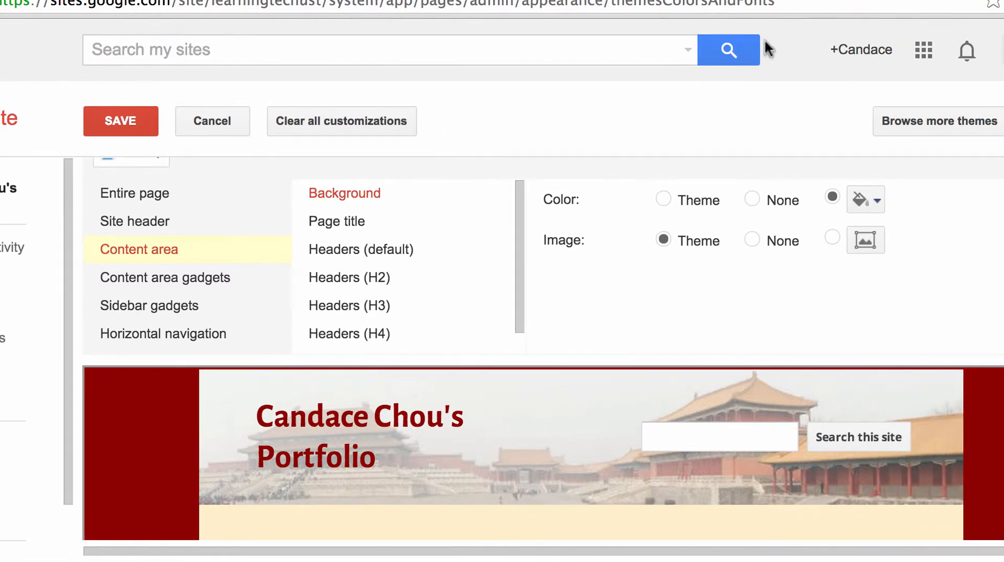
Try light pink #ffc8ca as the content area's background color and return it to cream #fff1ca.
{"action": "left_click", "coordinate": [861, 199]}
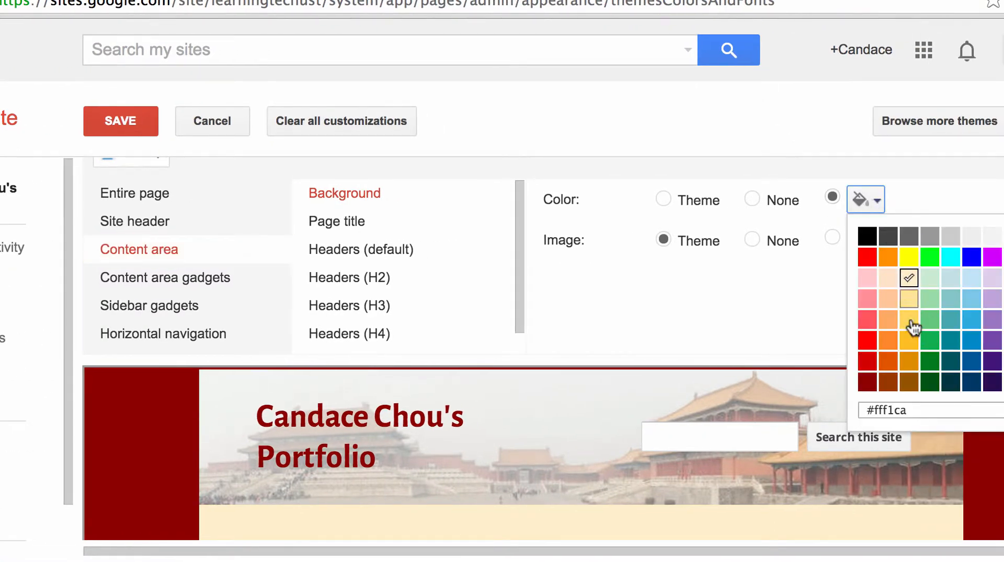
{"action": "left_click", "coordinate": [908, 278]}
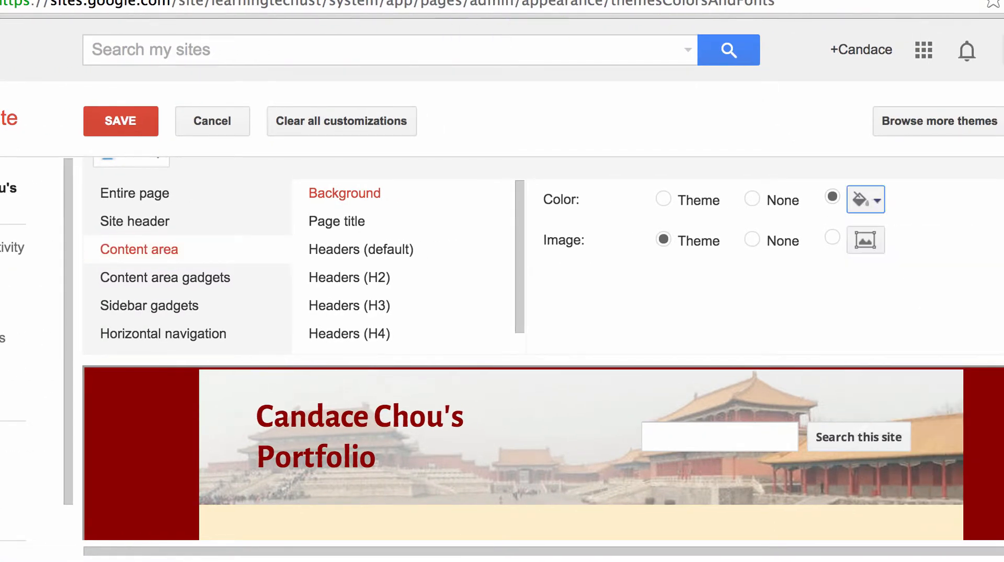
{"action": "left_click", "coordinate": [869, 206]}
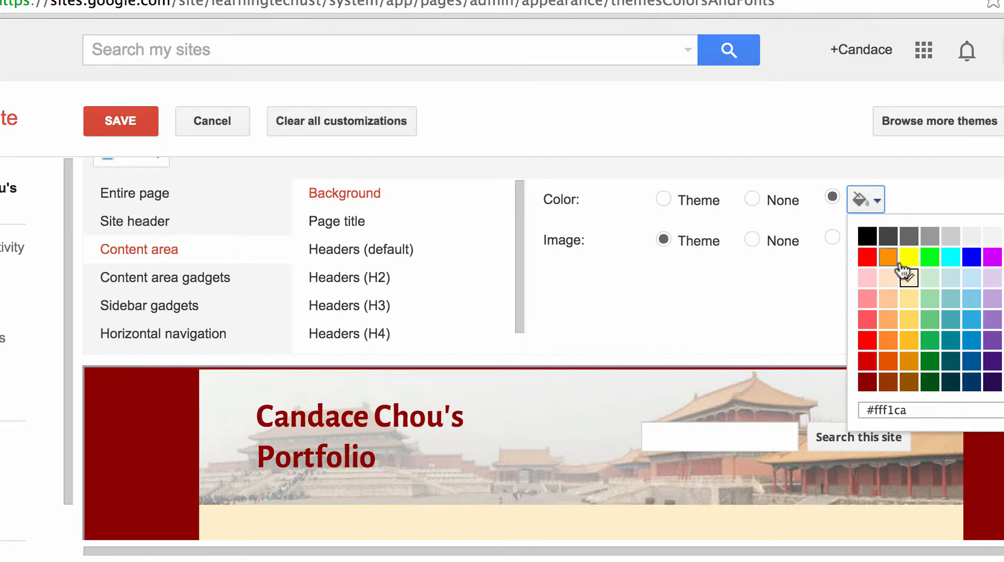
{"action": "left_click", "coordinate": [866, 278]}
{"action": "scroll", "coordinate": [523, 350], "scroll_direction": "down", "scroll_amount": 5}
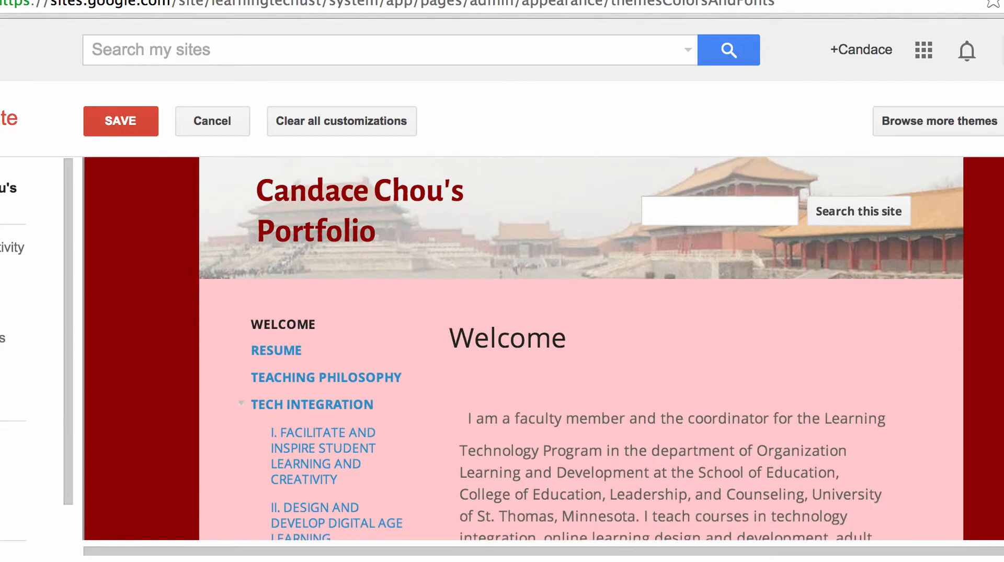
{"action": "scroll", "coordinate": [523, 350], "scroll_direction": "up", "scroll_amount": 3}
{"action": "scroll", "coordinate": [522, 351], "scroll_direction": "up", "scroll_amount": 2}
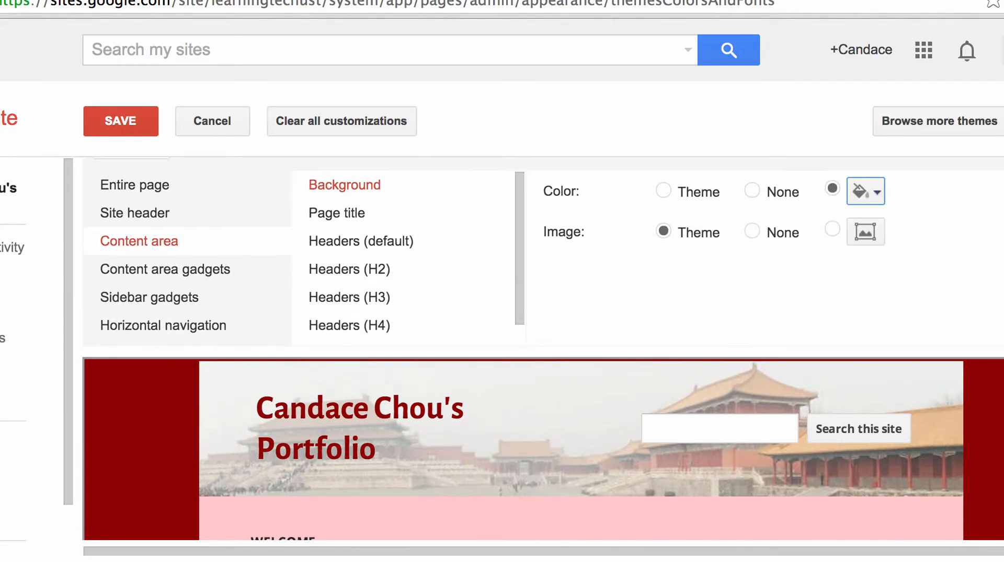
{"action": "left_click", "coordinate": [880, 193]}
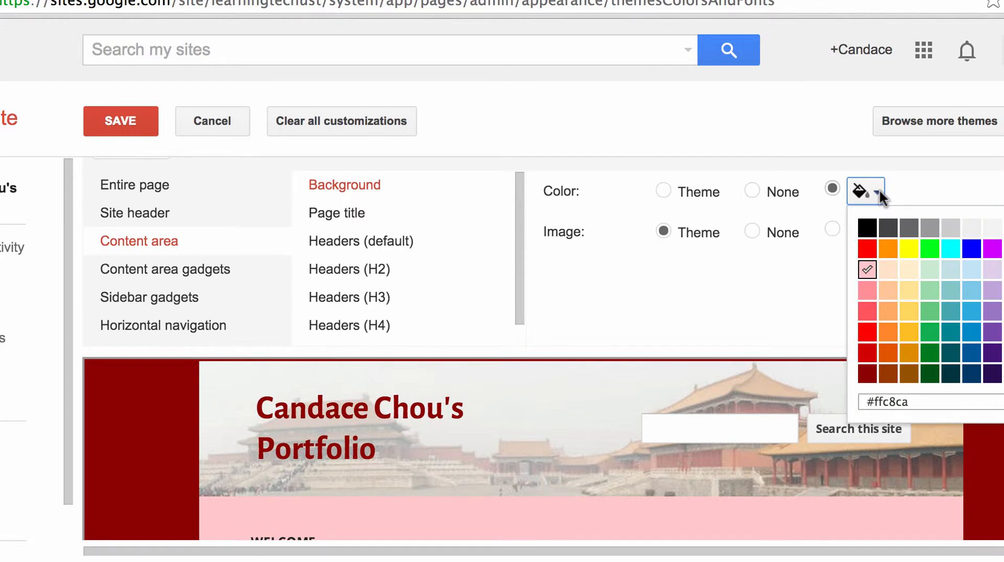
{"action": "left_click", "coordinate": [900, 268]}
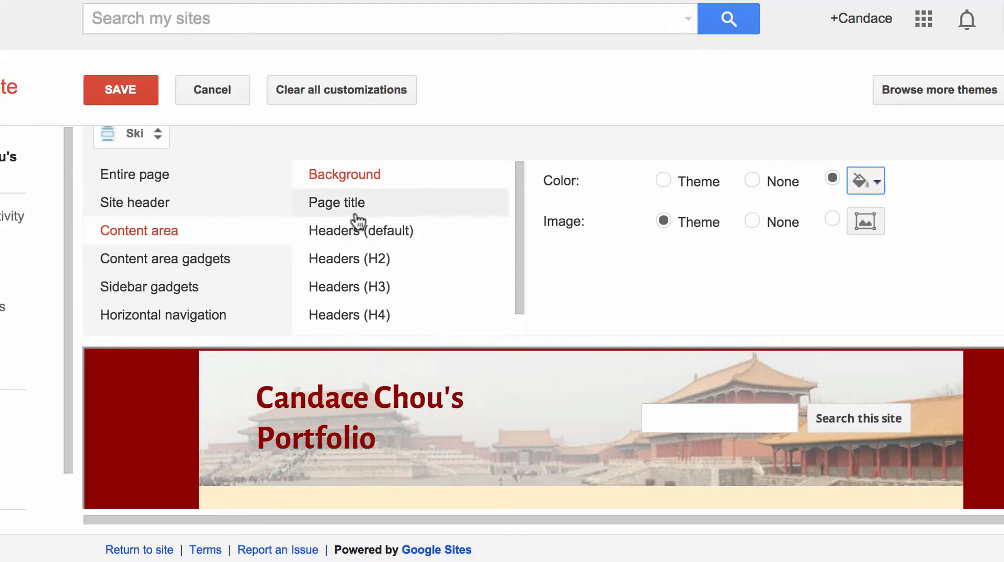
Examine the font, color and size options for the content area's page title alongside the page preview.
{"action": "left_click", "coordinate": [343, 218]}
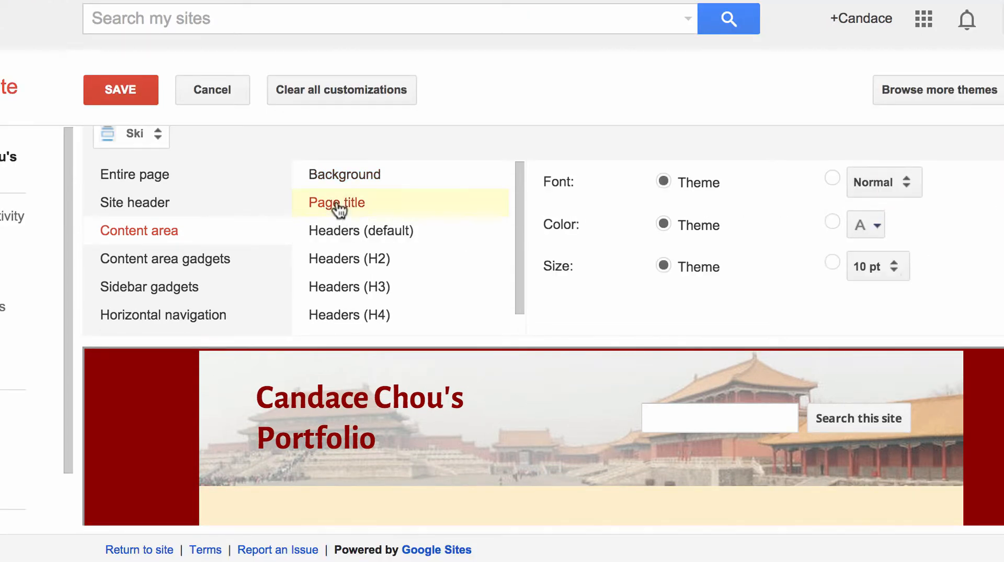
{"action": "scroll", "coordinate": [543, 325], "scroll_direction": "down", "scroll_amount": 4}
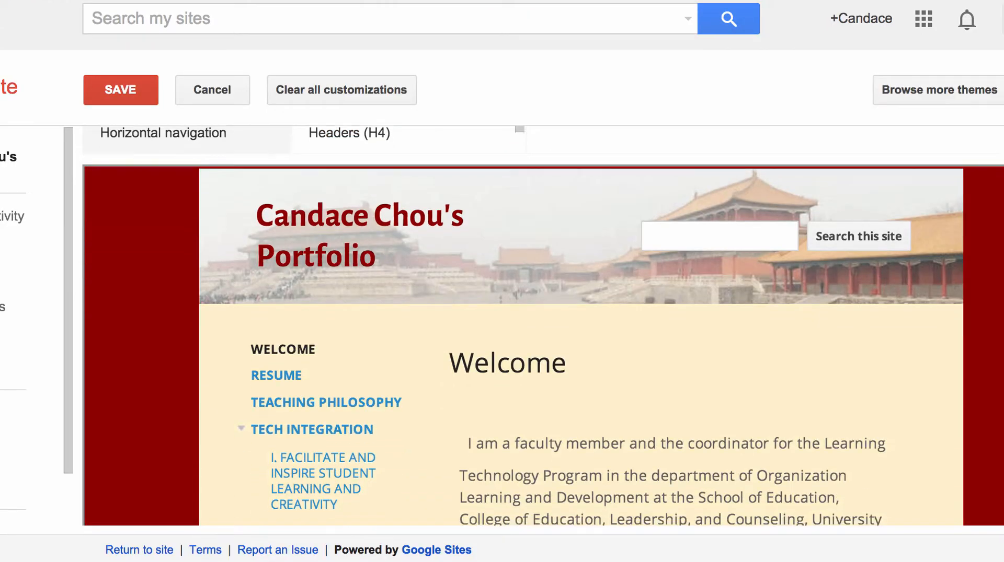
{"action": "scroll", "coordinate": [544, 325], "scroll_direction": "up", "scroll_amount": 3}
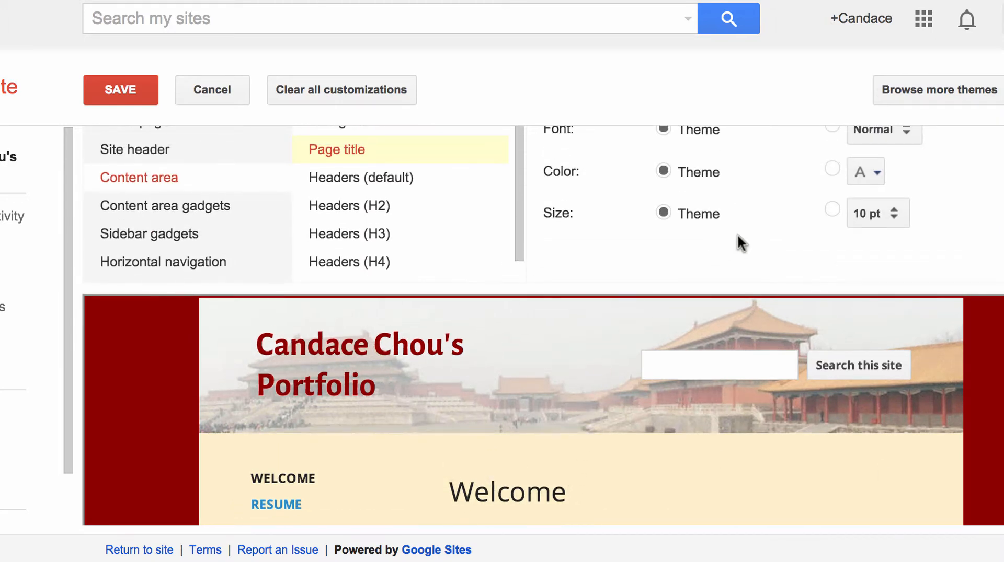
{"action": "scroll", "coordinate": [735, 235], "scroll_direction": "up", "scroll_amount": 1}
{"action": "scroll", "coordinate": [733, 235], "scroll_direction": "down", "scroll_amount": 1}
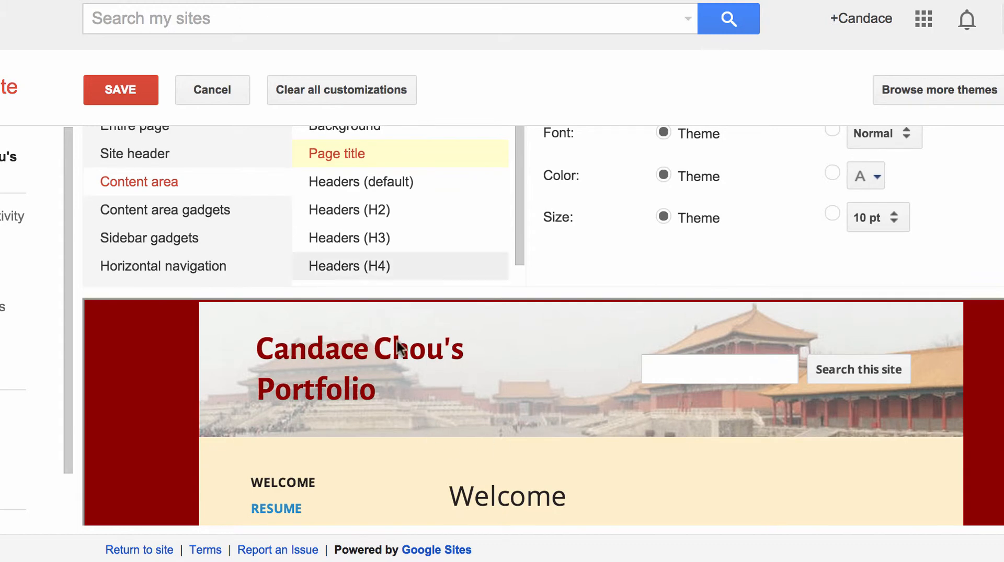
Examine the theme options for the content area gadgets and the sidebar gadgets, comparing them with the previewed sidebar.
{"action": "left_click", "coordinate": [124, 220]}
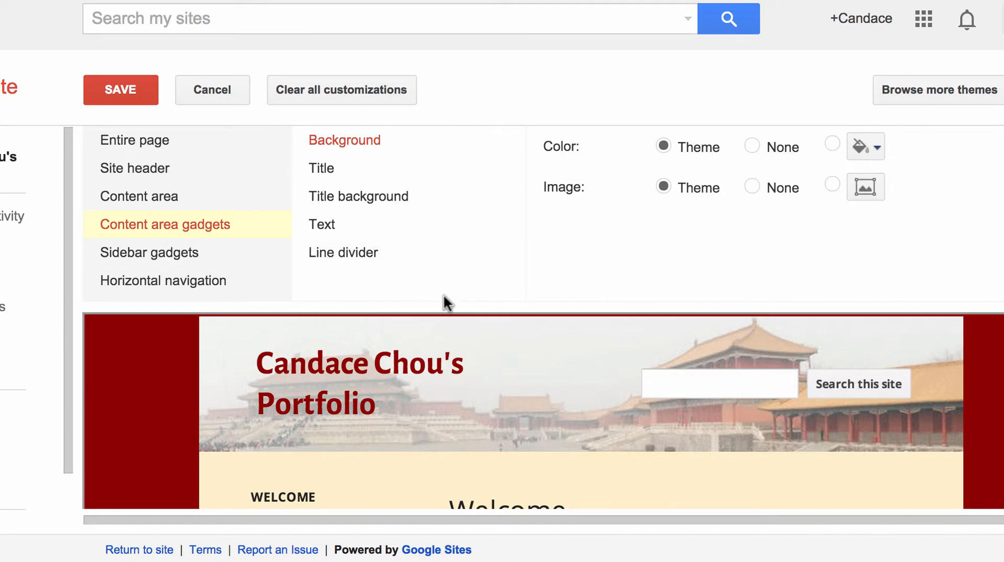
{"action": "left_click", "coordinate": [238, 260]}
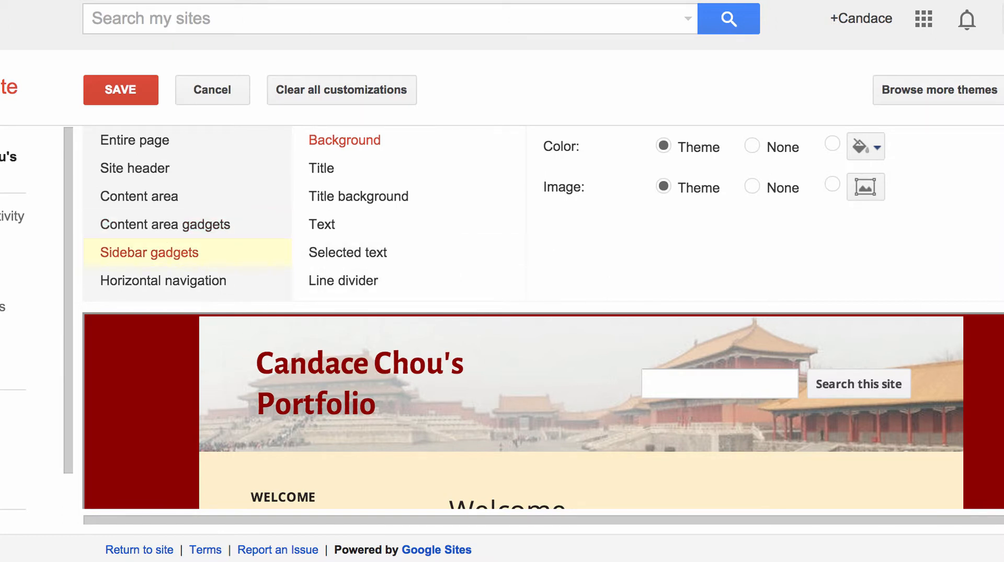
{"action": "scroll", "coordinate": [365, 428], "scroll_direction": "down", "scroll_amount": 4}
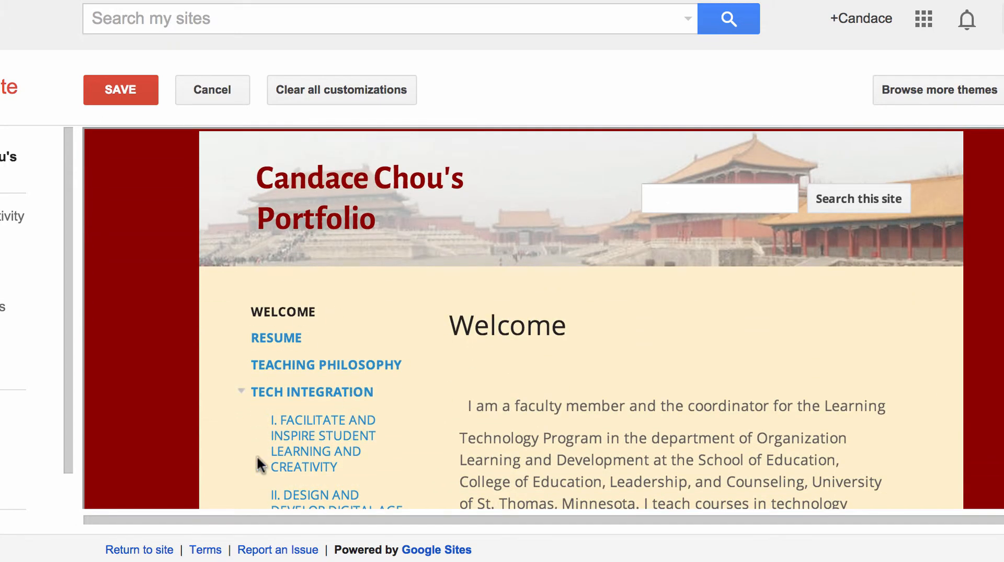
{"action": "scroll", "coordinate": [542, 319], "scroll_direction": "up", "scroll_amount": 5}
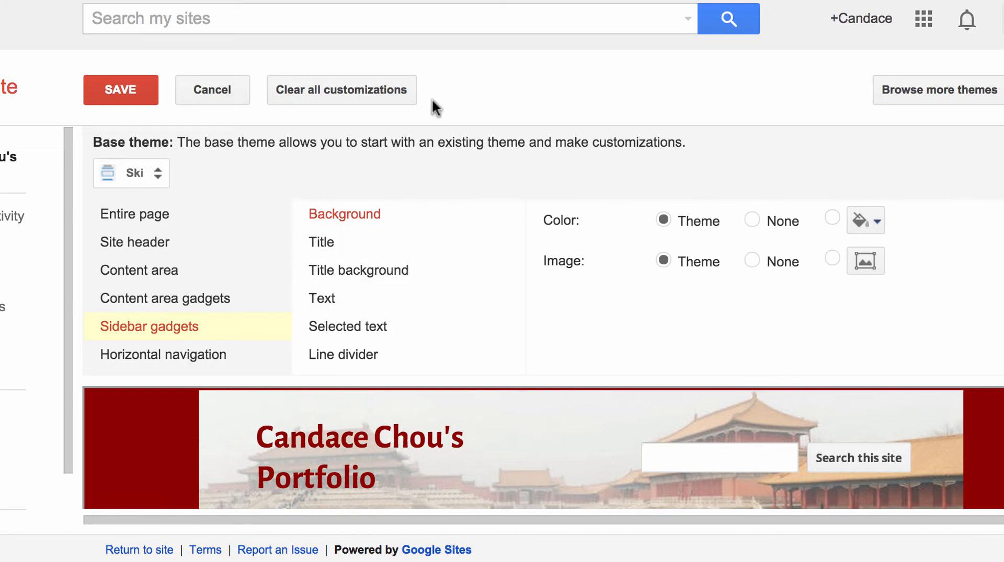
Save the theme customizations and go back to the portfolio's Welcome page to review its appearance.
{"action": "left_click", "coordinate": [129, 90]}
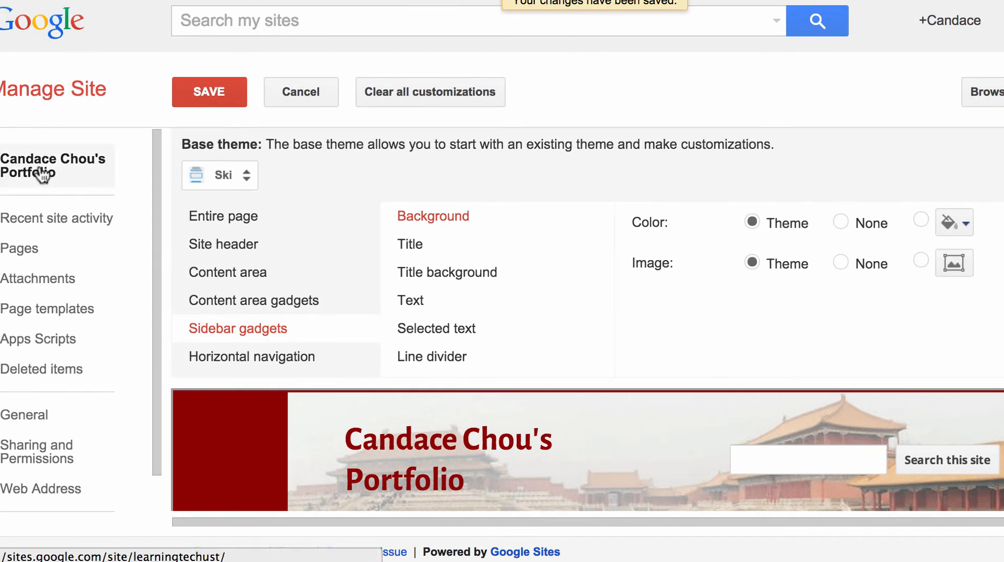
{"action": "left_click", "coordinate": [40, 169]}
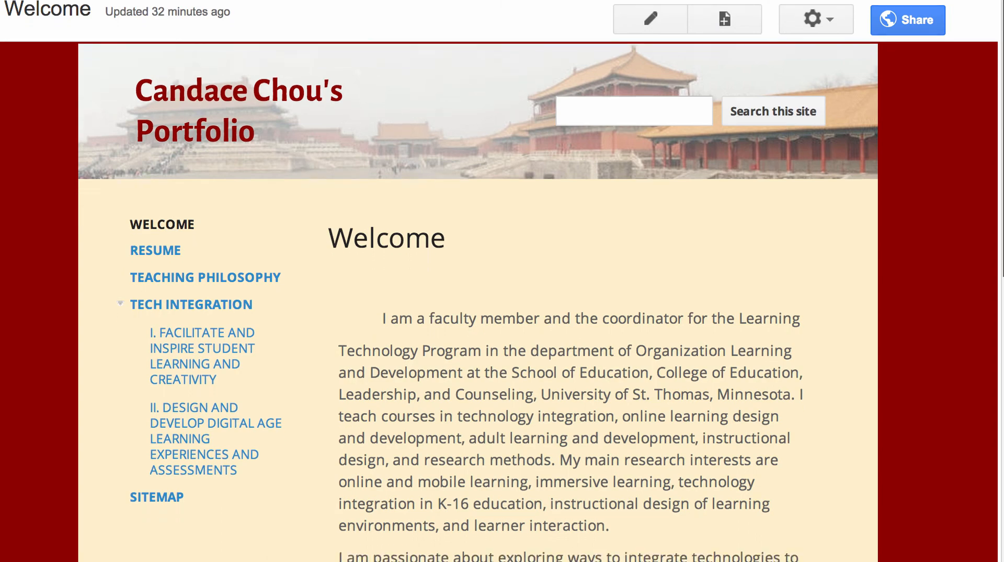
{"action": "scroll", "coordinate": [998, 183], "scroll_direction": "down", "scroll_amount": 5}
{"action": "left_click_drag", "start_coordinate": [999, 210], "coordinate": [992, 90]}
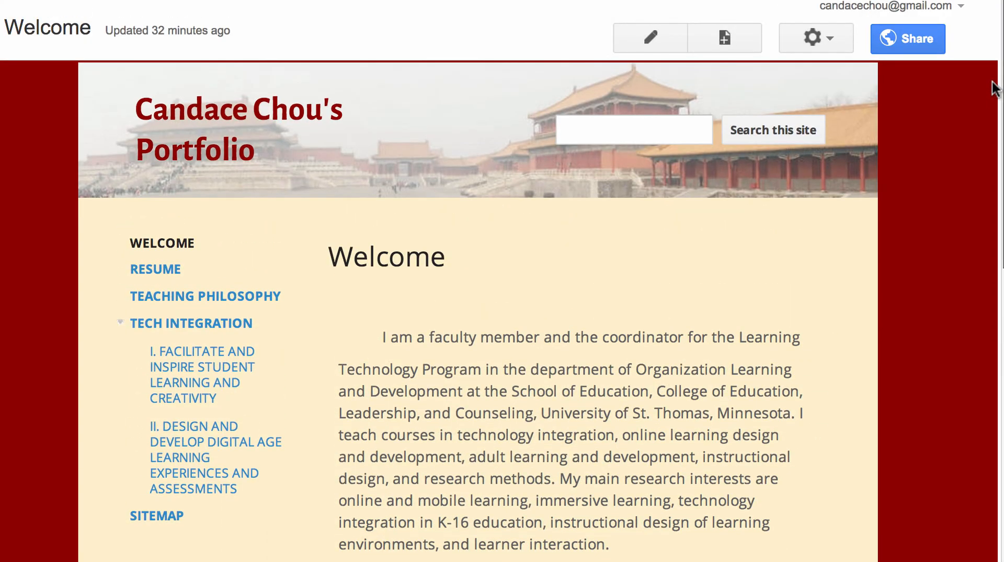